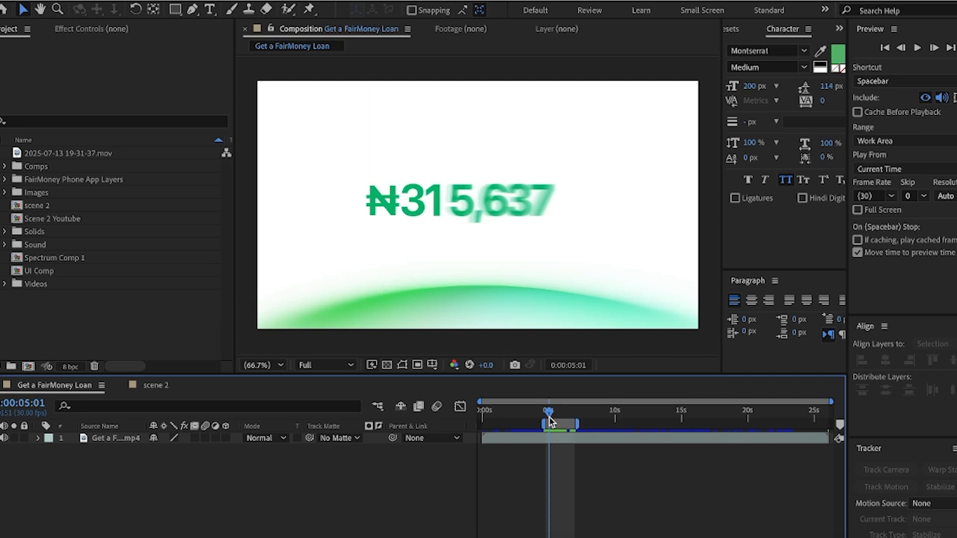
Scrub through the reference count-up, then start a new composition named scene 3
{"action": "left_click_drag", "start_coordinate": [551, 421], "coordinate": [563, 412]}
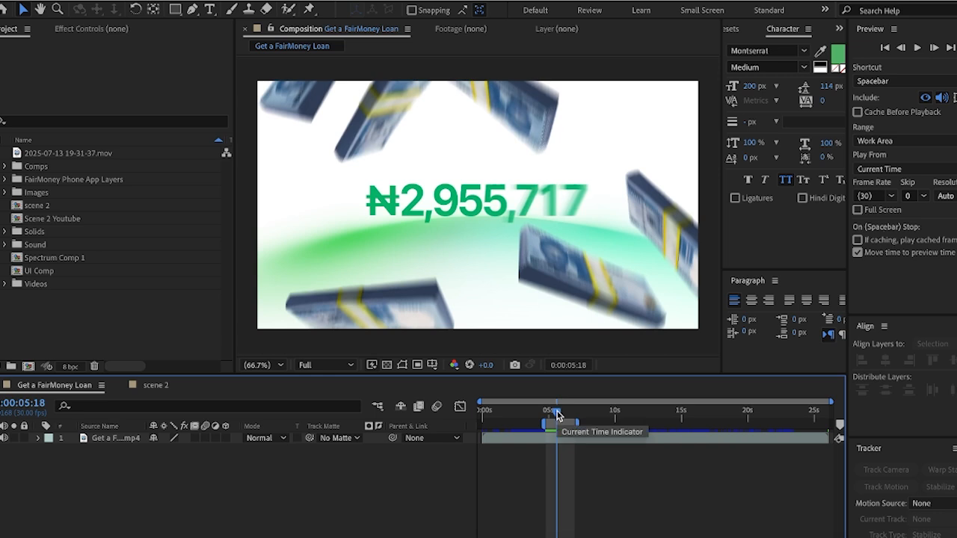
{"action": "mouse_move", "coordinate": [557, 415]}
{"action": "left_mouse_down"}
{"action": "mouse_move", "coordinate": [547, 417]}
{"action": "mouse_move", "coordinate": [563, 421]}
{"action": "left_mouse_up"}
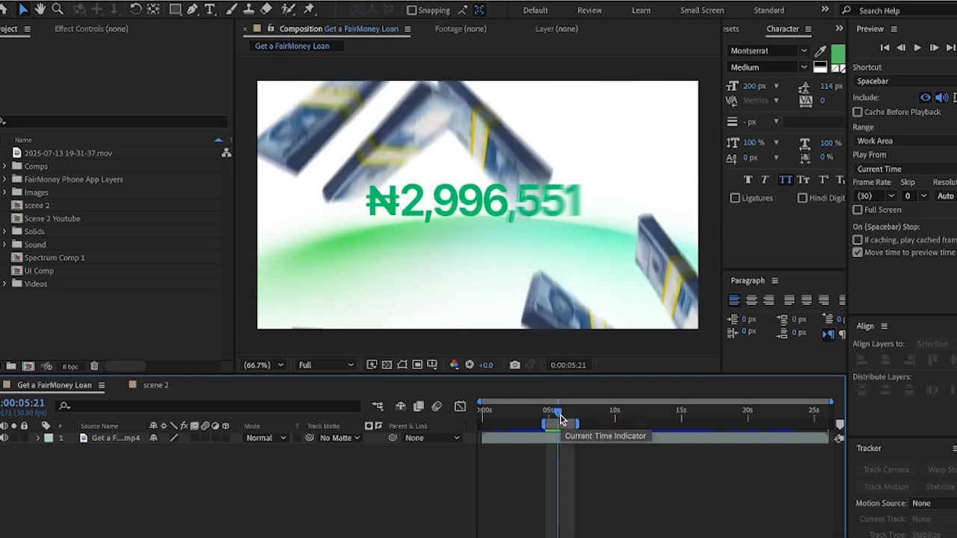
{"action": "key", "text": "ctrl+n"}
{"action": "type", "text": "scene 3"}
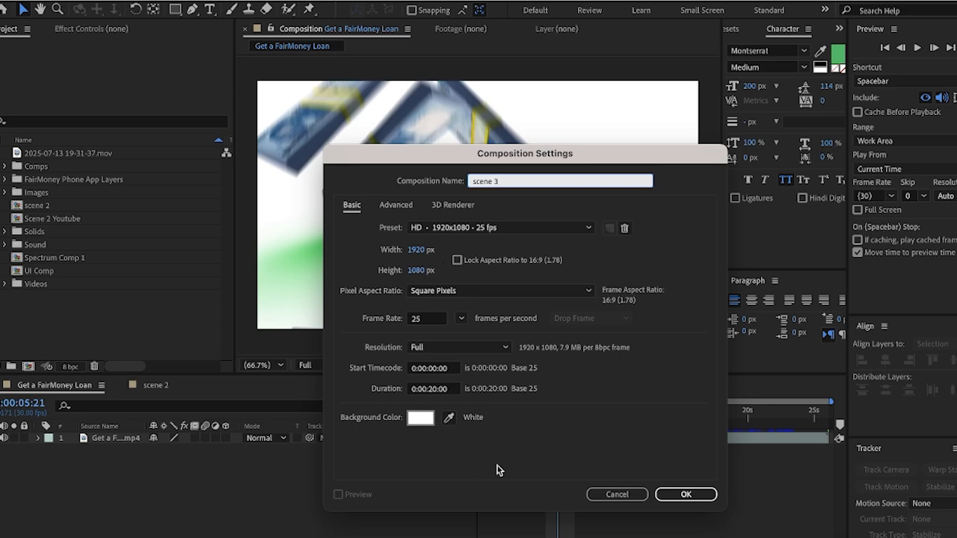
Create the scene 3 composition and copy the light streak layer from the scene 2 composition
{"action": "left_click", "coordinate": [684, 494]}
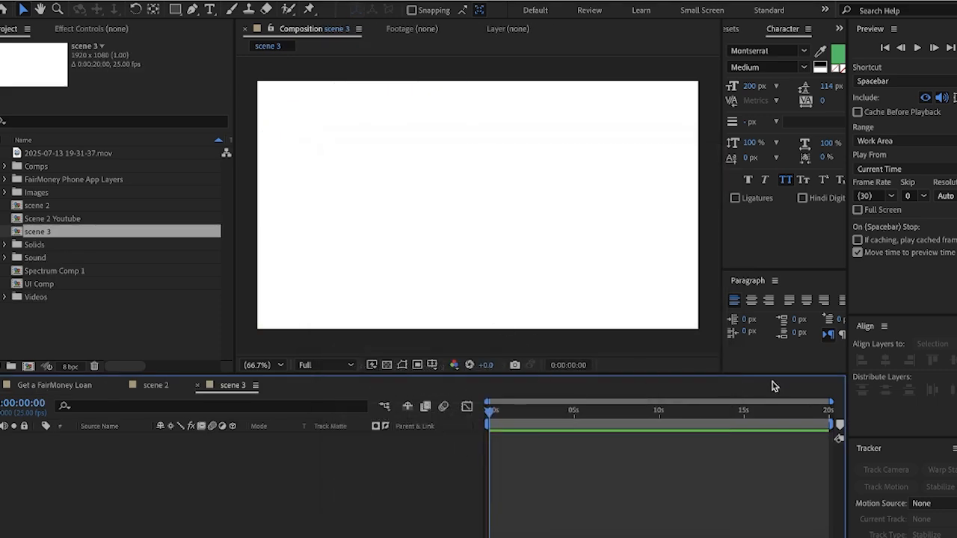
{"action": "left_click", "coordinate": [166, 388]}
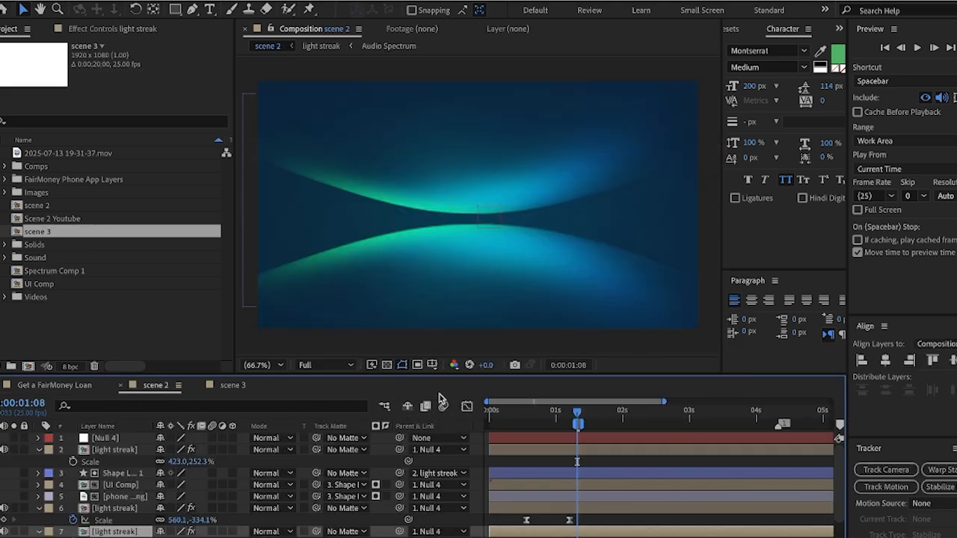
{"action": "left_click", "coordinate": [78, 388]}
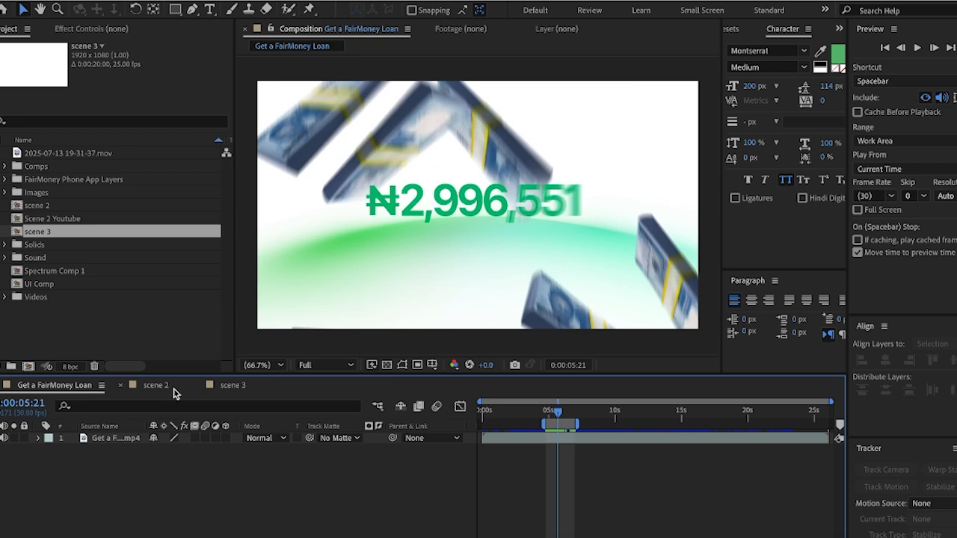
{"action": "left_click", "coordinate": [150, 396]}
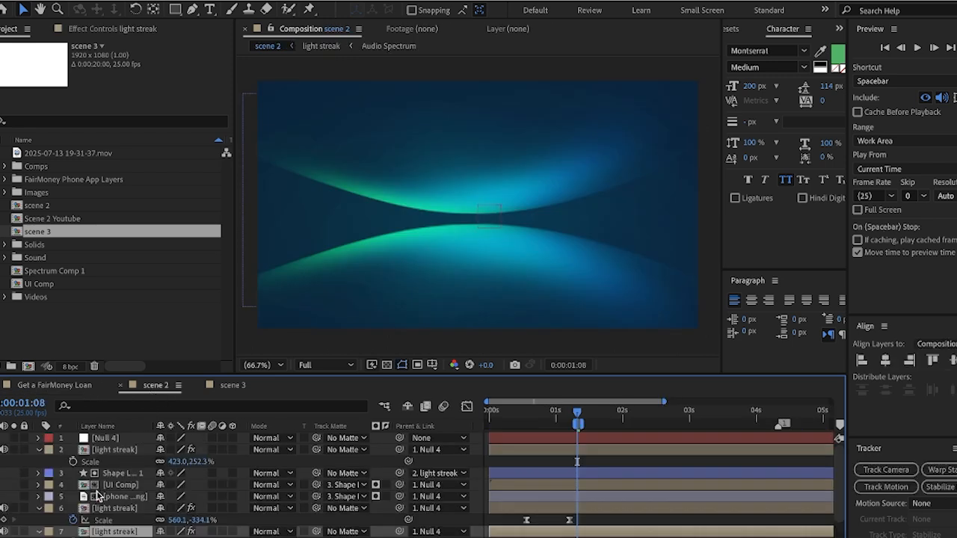
{"action": "left_click", "coordinate": [233, 385]}
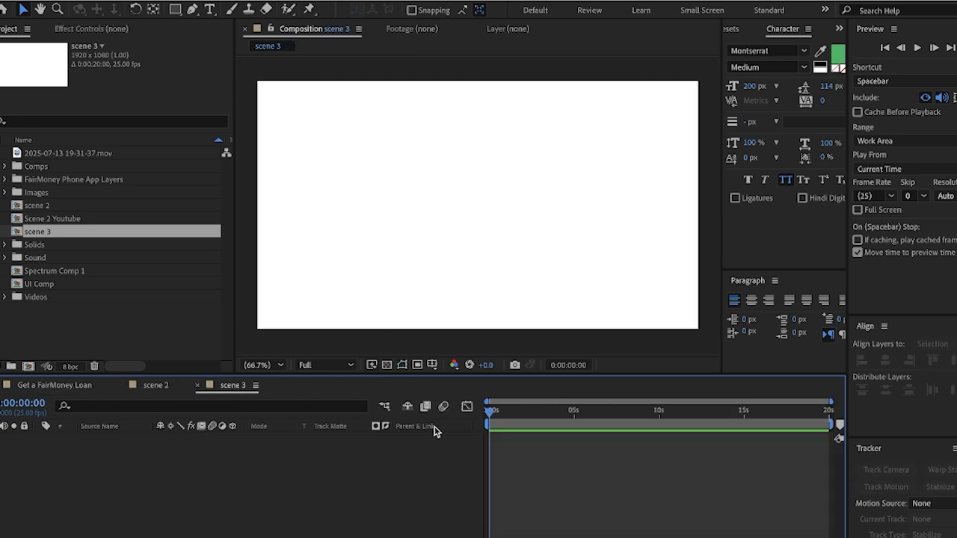
Paste the light streak into scene 3, move to about 4 s, and start a text layer above the arc
{"action": "key", "text": "super+v"}
{"action": "key", "text": "super+space"}
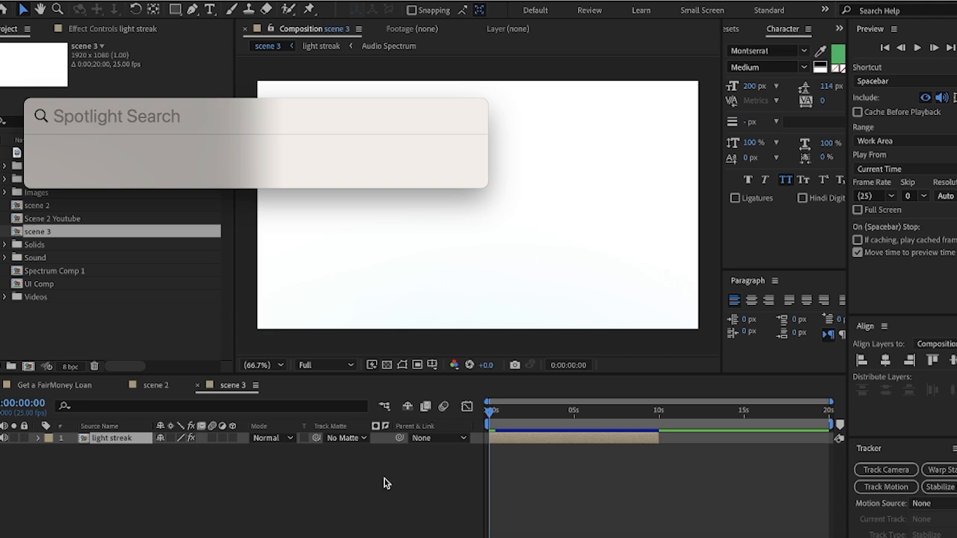
{"action": "key", "text": "Escape"}
{"action": "left_click_drag", "start_coordinate": [491, 411], "coordinate": [568, 413]}
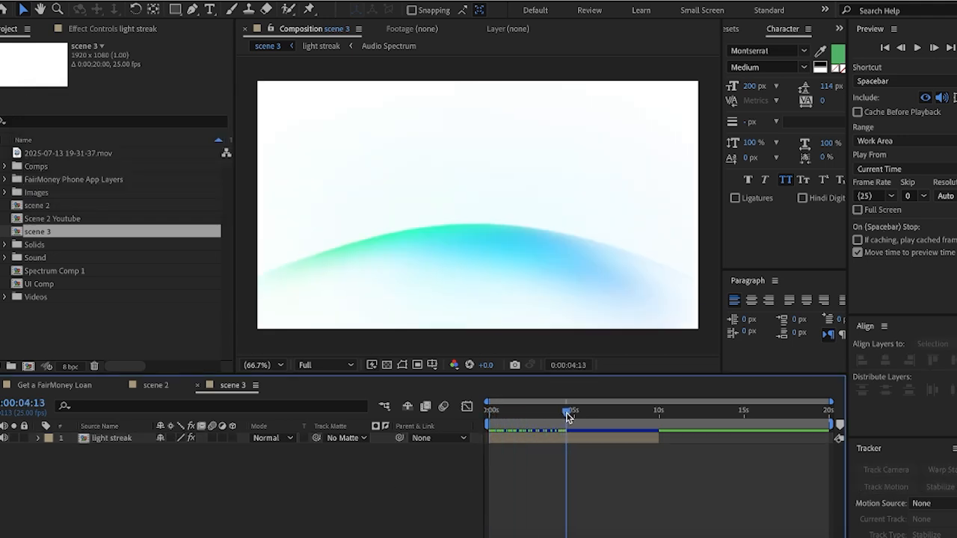
{"action": "left_click", "coordinate": [210, 9]}
{"action": "left_click", "coordinate": [386, 208]}
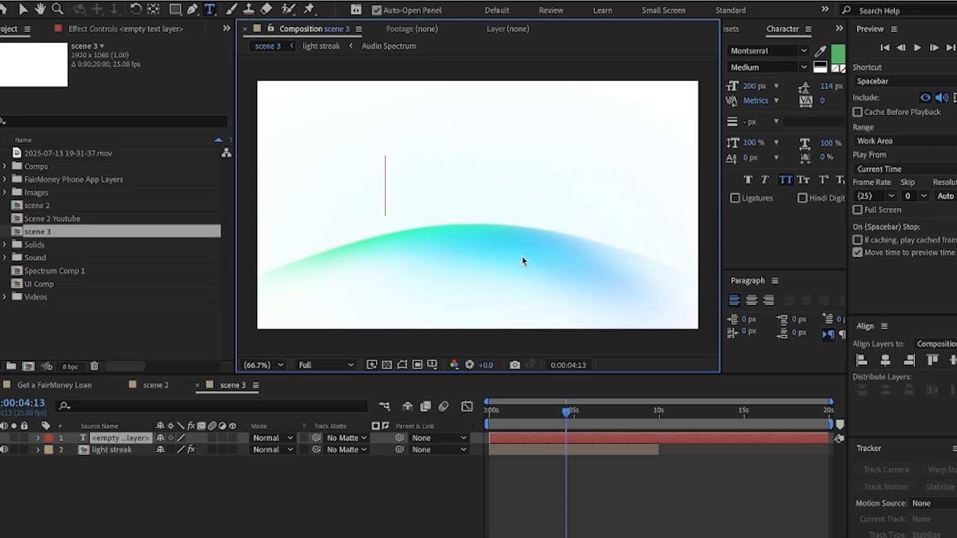
Type 3000 above the arc, move it toward centre, and colour it green
{"action": "type", "text": "3000"}
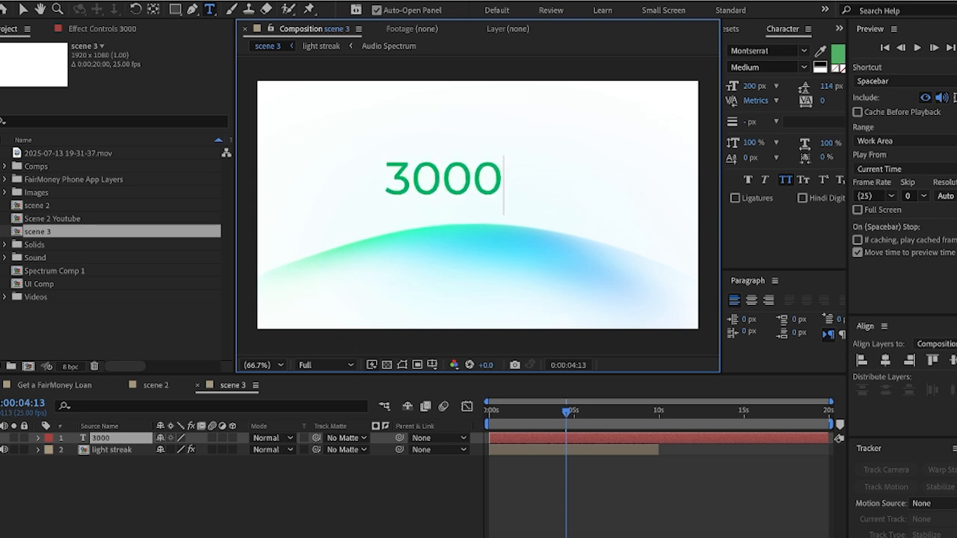
{"action": "left_click", "coordinate": [22, 9]}
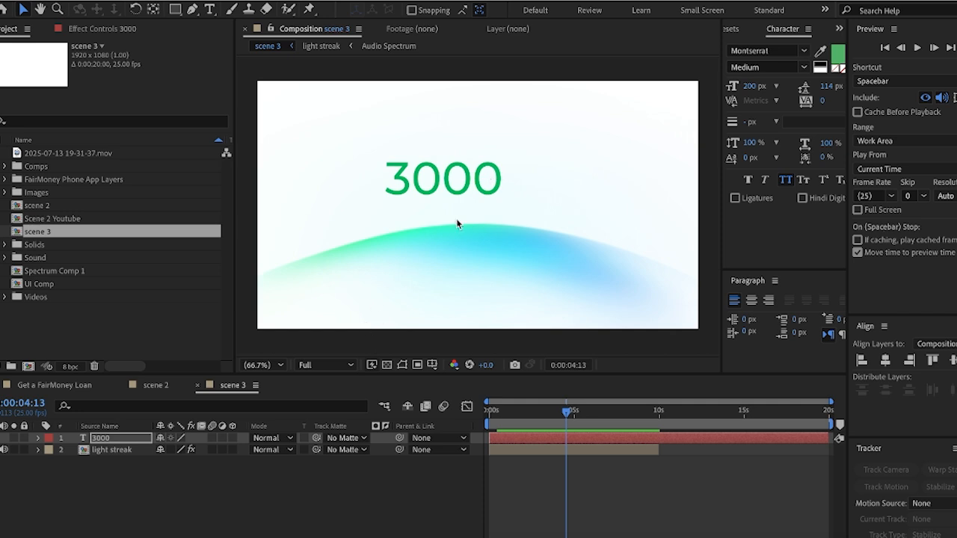
{"action": "left_click_drag", "start_coordinate": [461, 178], "coordinate": [479, 200]}
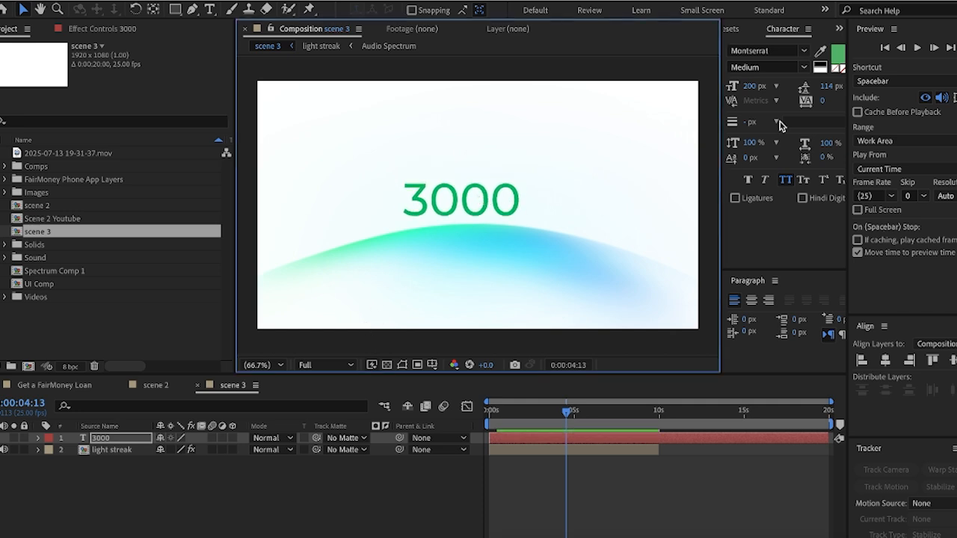
{"action": "left_click", "coordinate": [840, 64]}
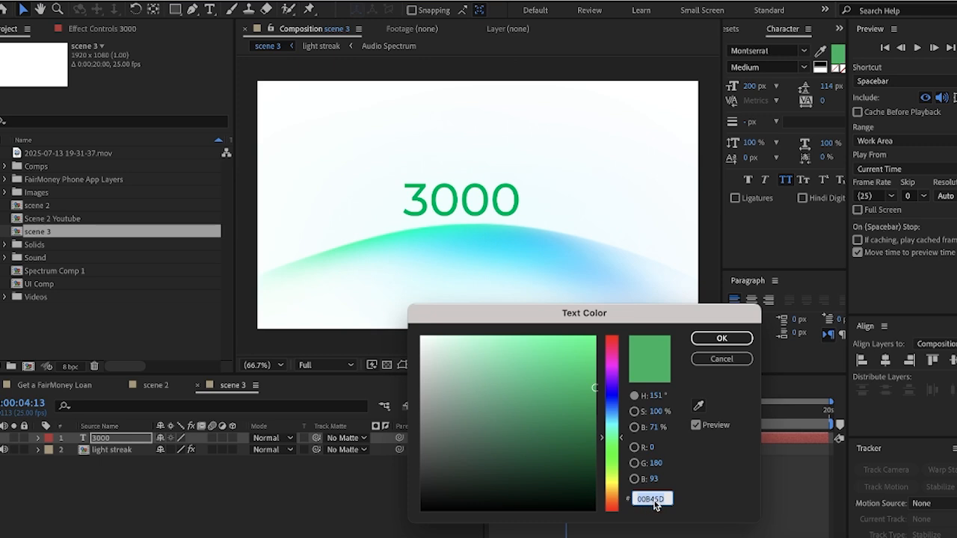
{"action": "left_click", "coordinate": [722, 338]}
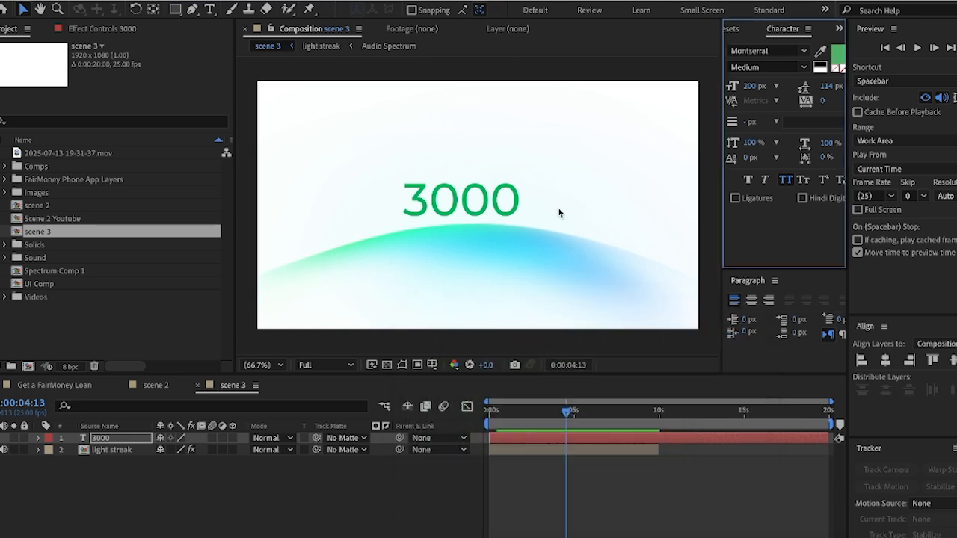
Make the 3000 text Montserrat Bold at 200 px with -39 tracking
{"action": "left_click", "coordinate": [212, 10]}
{"action": "double_click", "coordinate": [430, 179]}
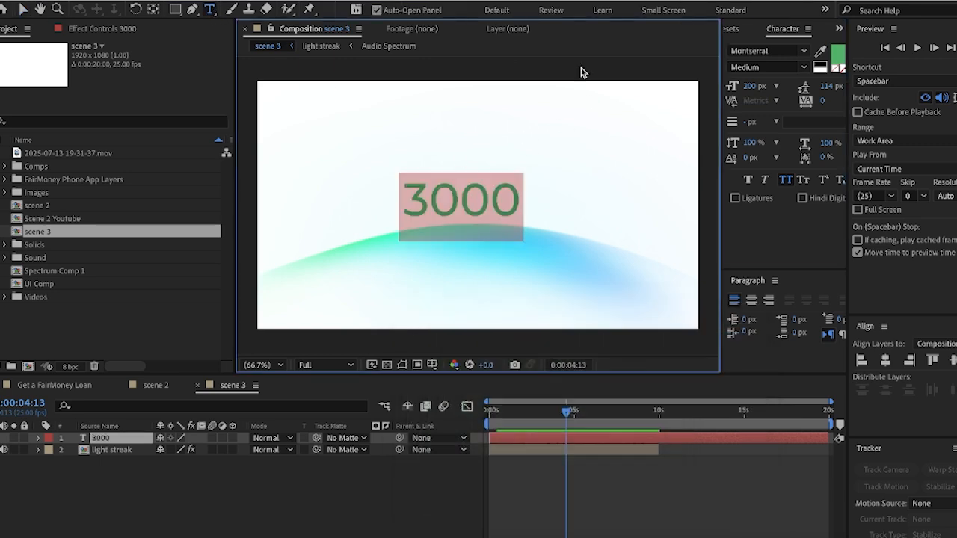
{"action": "left_click", "coordinate": [804, 67]}
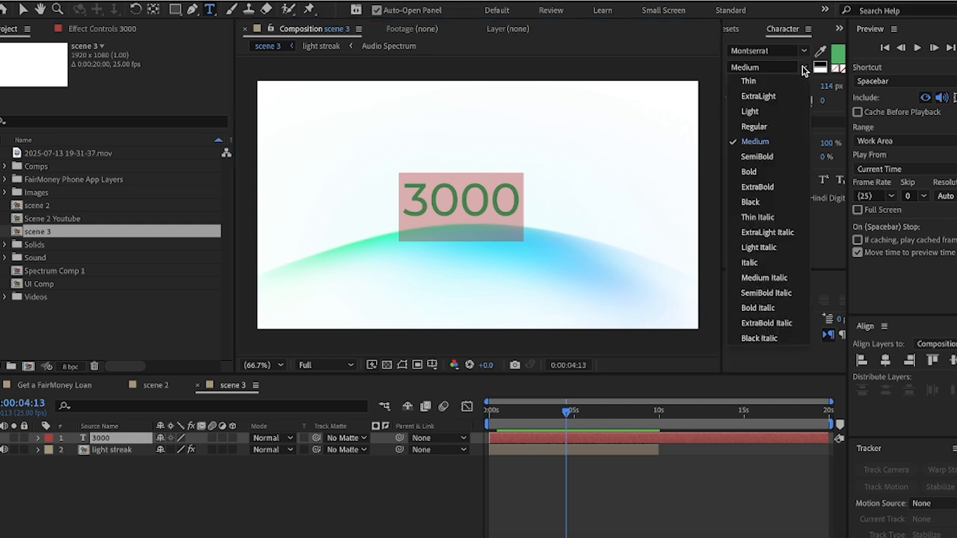
{"action": "left_click", "coordinate": [751, 172]}
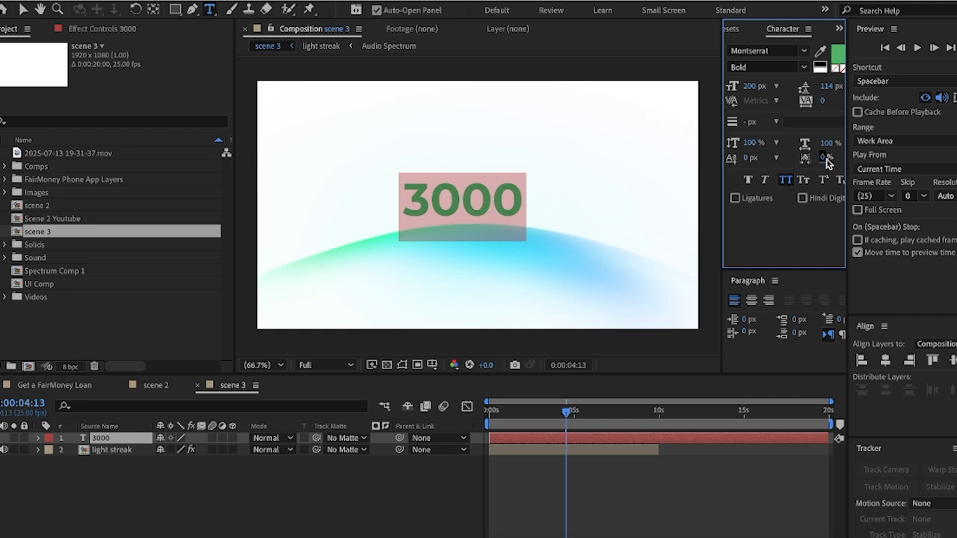
{"action": "left_click", "coordinate": [835, 182]}
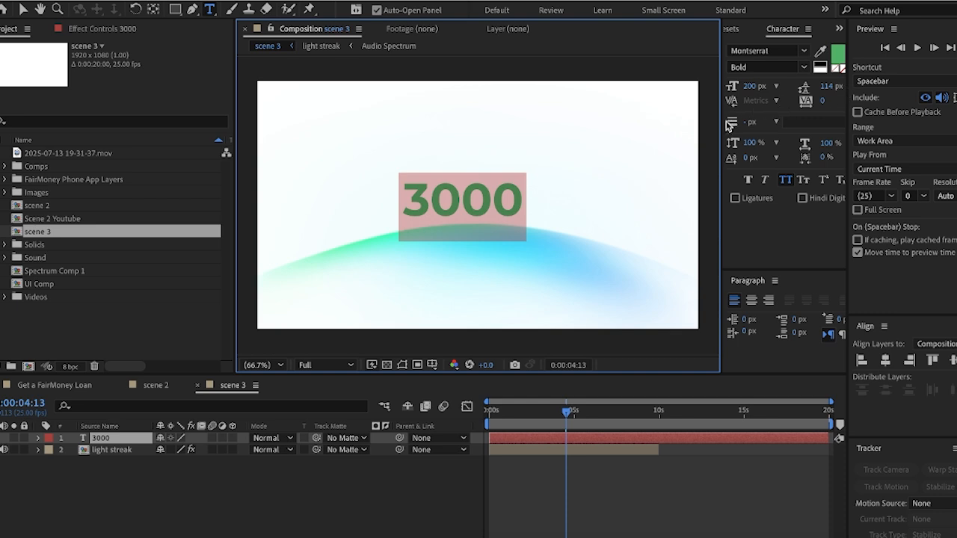
{"action": "mouse_move", "coordinate": [722, 125]}
{"action": "left_mouse_down"}
{"action": "mouse_move", "coordinate": [701, 126]}
{"action": "mouse_move", "coordinate": [724, 126]}
{"action": "left_mouse_up"}
{"action": "left_click_drag", "start_coordinate": [829, 104], "coordinate": [798, 104]}
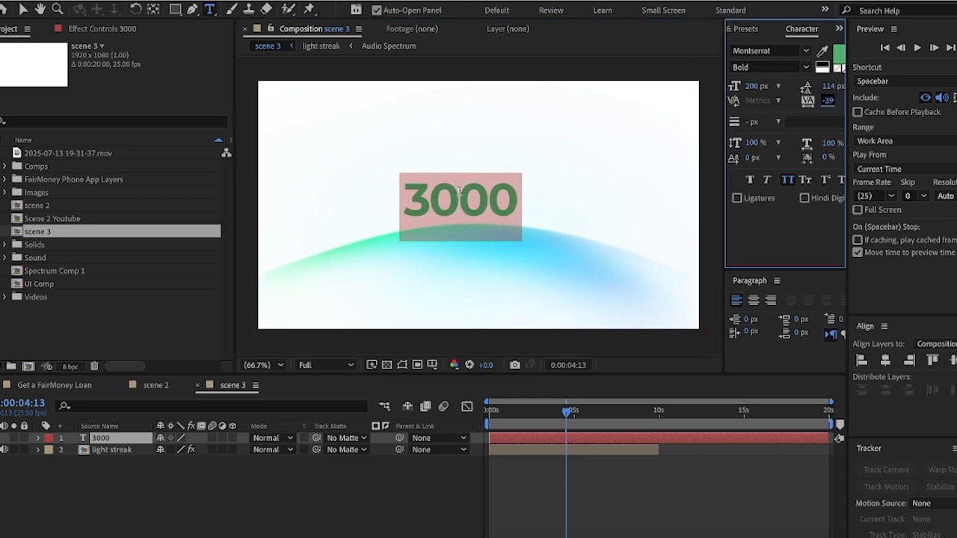
{"action": "left_click", "coordinate": [22, 9]}
{"action": "left_click", "coordinate": [495, 214]}
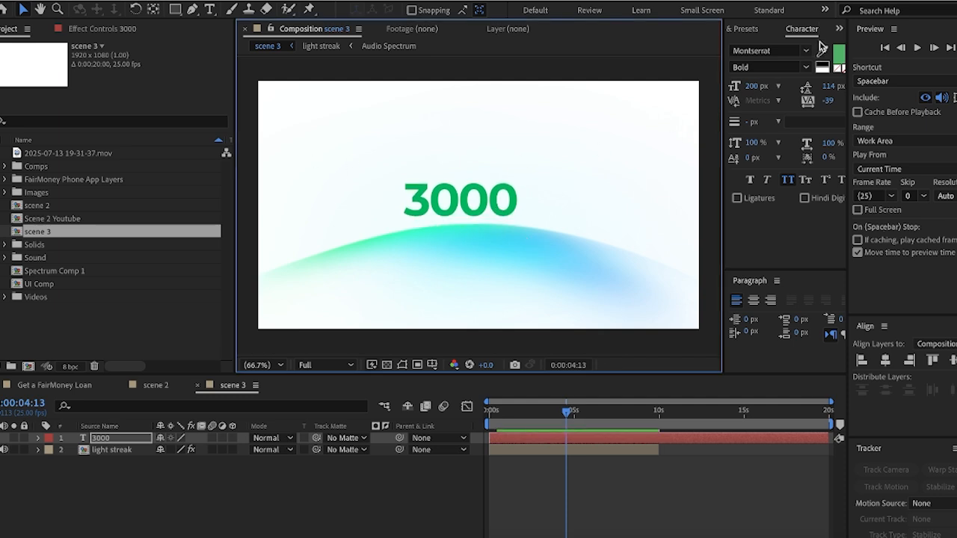
{"action": "left_click", "coordinate": [745, 29]}
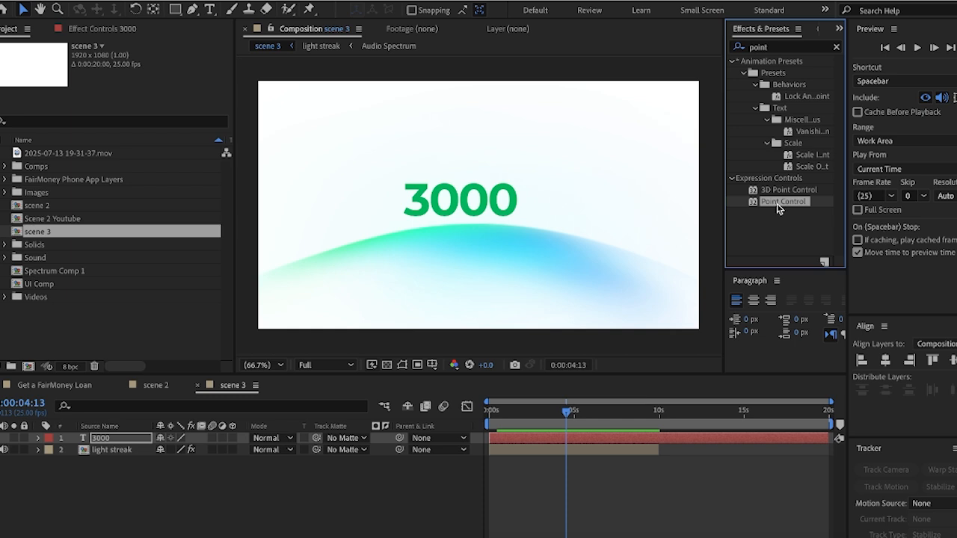
Search 'poi' in Effects & Presets and apply Point Control to the 3000 text layer
{"action": "left_click", "coordinate": [836, 50]}
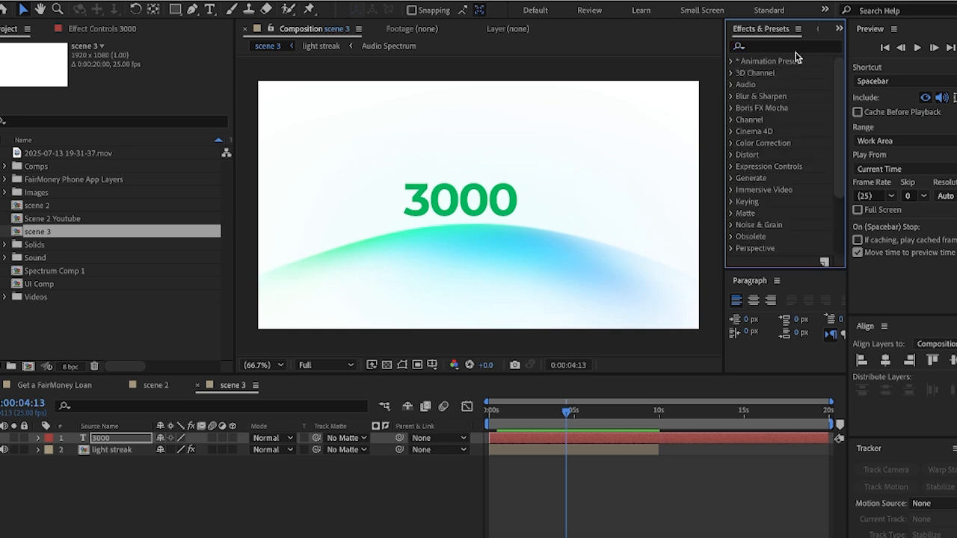
{"action": "left_click", "coordinate": [793, 47]}
{"action": "type", "text": "p"}
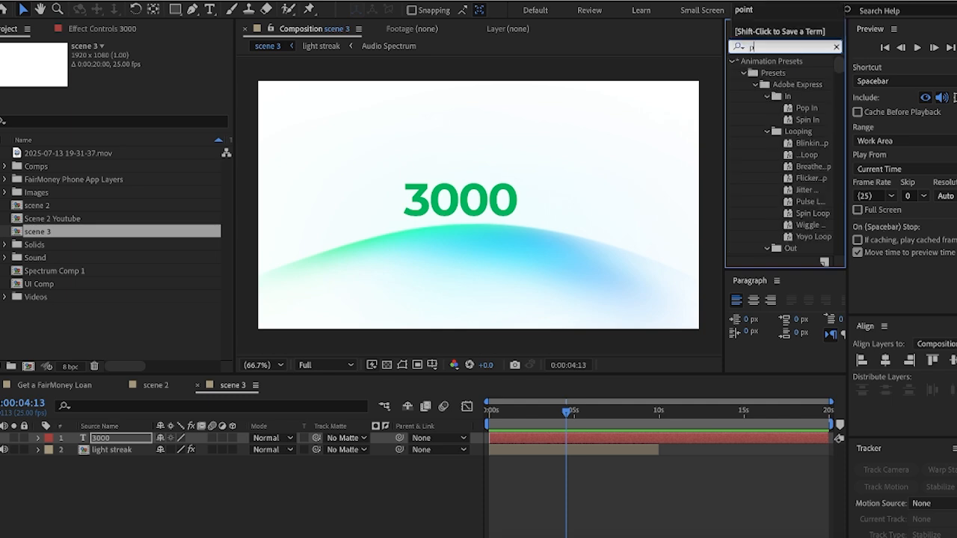
{"action": "type", "text": "int"}
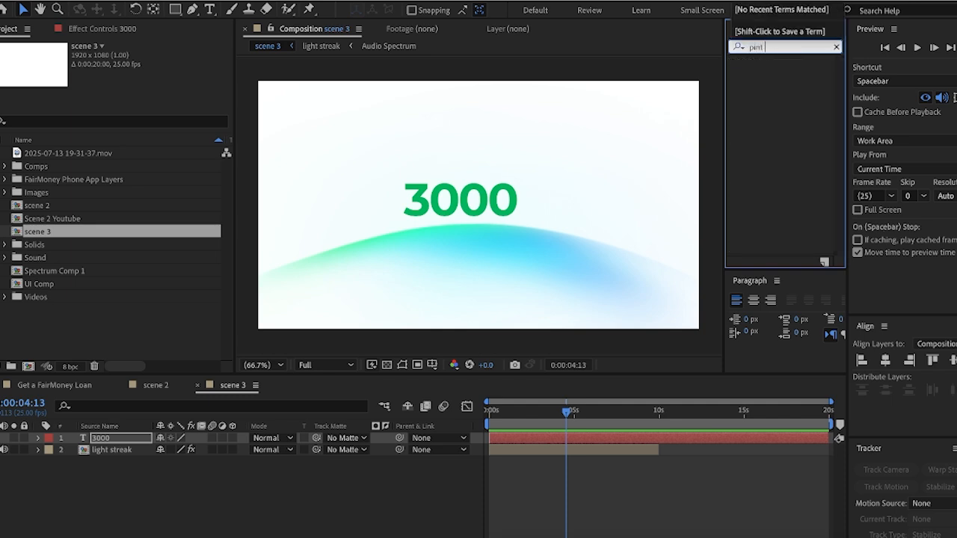
{"action": "key", "text": "BackSpace"}
{"action": "key", "text": "BackSpace"}
{"action": "type", "text": "oint"}
{"action": "key", "text": "BackSpace"}
{"action": "key", "text": "BackSpace"}
{"action": "key", "text": "BackSpace"}
{"action": "key", "text": "BackSpace"}
{"action": "type", "text": "oi"}
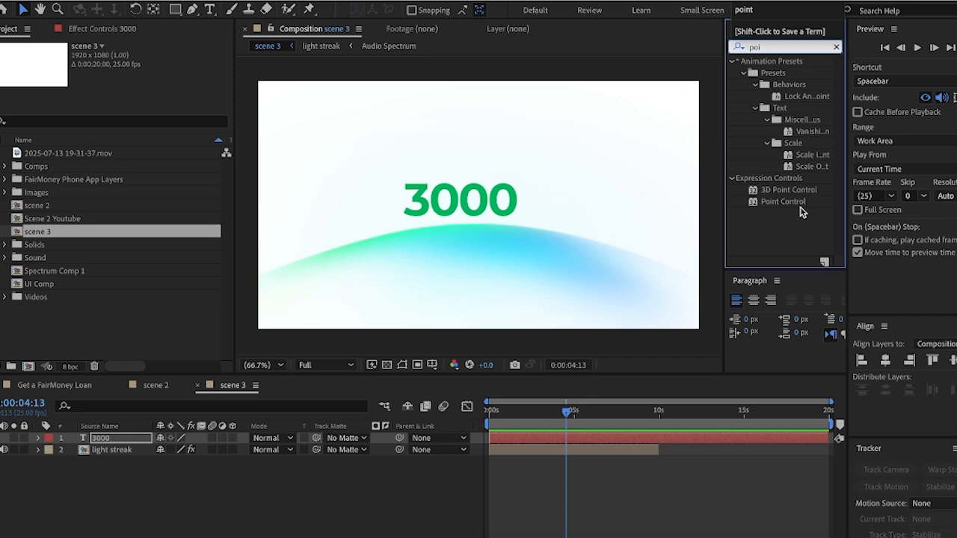
{"action": "left_click_drag", "start_coordinate": [787, 204], "coordinate": [129, 440]}
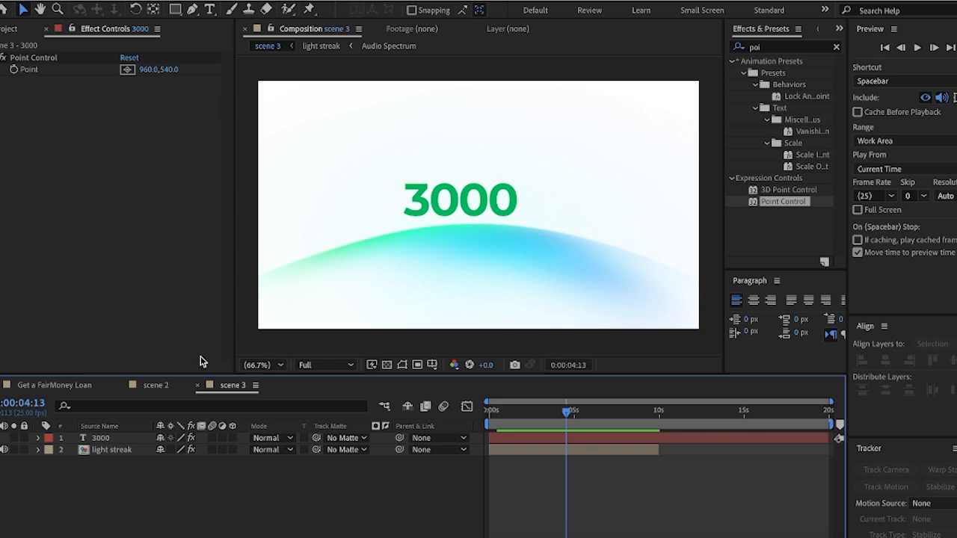
Pick-whip the 3000 layer's Source Text to the Point Control's Point value, making it read 960
{"action": "left_click", "coordinate": [441, 212]}
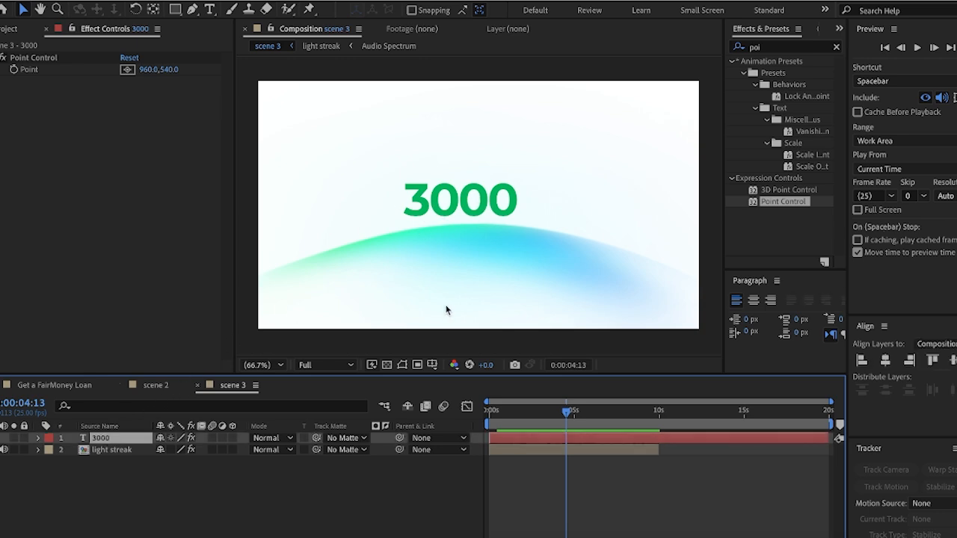
{"action": "left_click", "coordinate": [38, 439]}
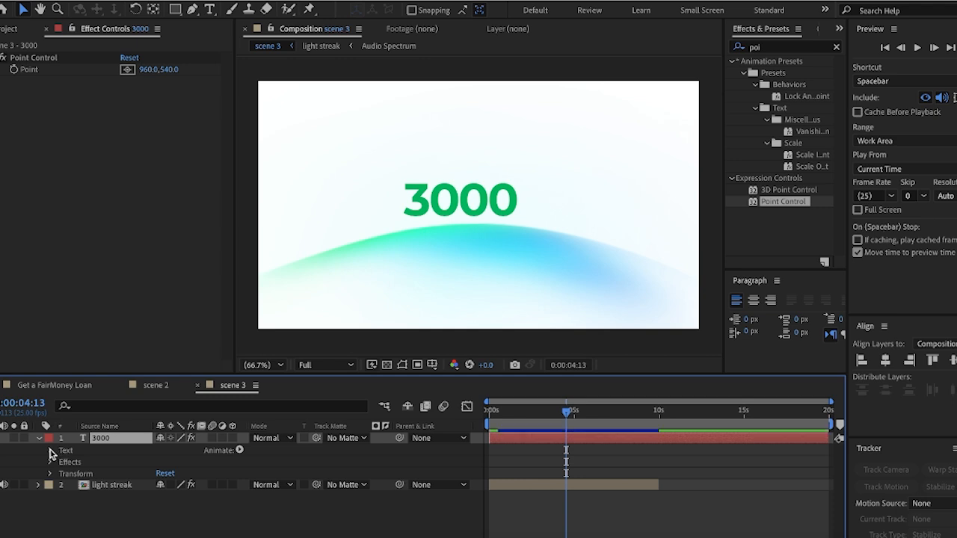
{"action": "left_click", "coordinate": [51, 451]}
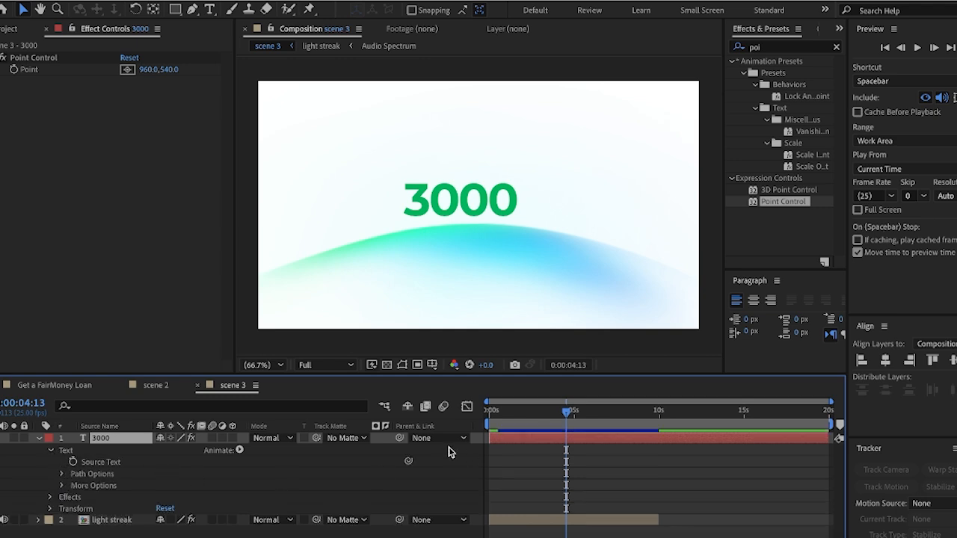
{"action": "left_click_drag", "start_coordinate": [408, 461], "coordinate": [146, 75]}
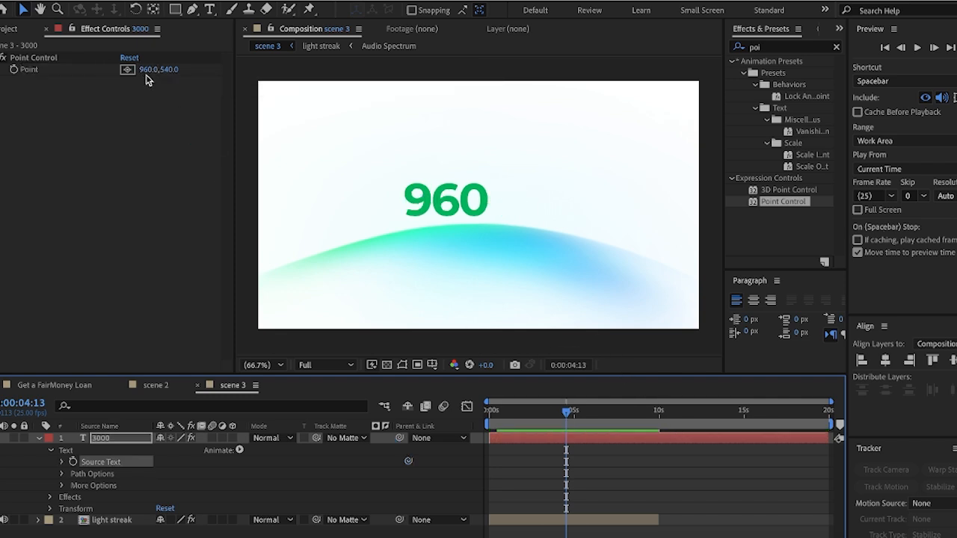
{"action": "left_click", "coordinate": [40, 438]}
{"action": "left_click_drag", "start_coordinate": [567, 417], "coordinate": [501, 417]}
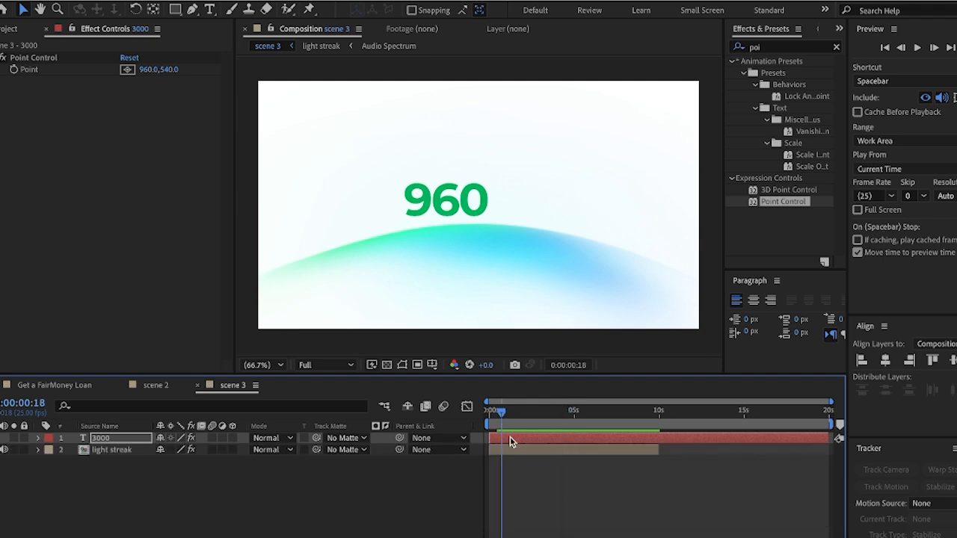
{"action": "left_click", "coordinate": [513, 450]}
Add a starting Point keyframe on the 3000 layer with X set to 0
{"action": "left_click", "coordinate": [540, 439]}
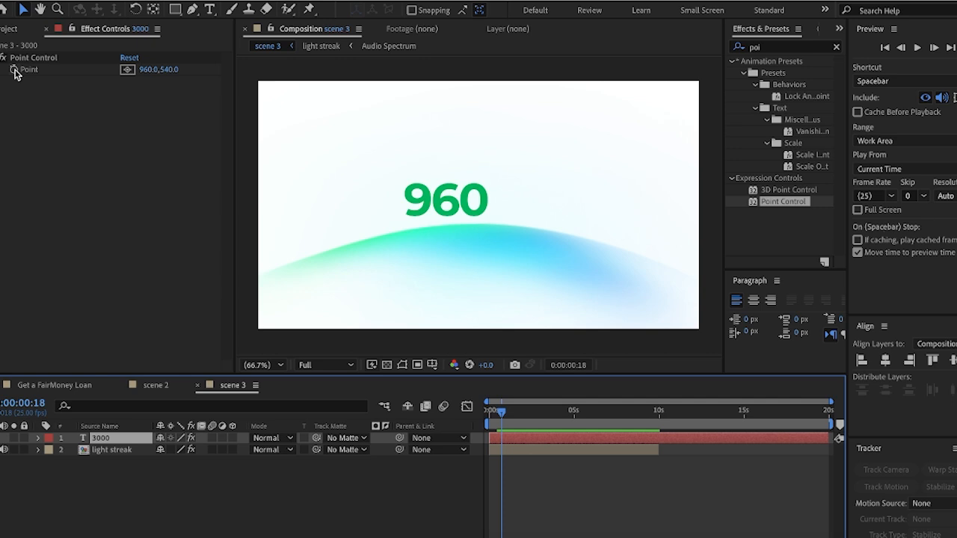
{"action": "left_click", "coordinate": [15, 70]}
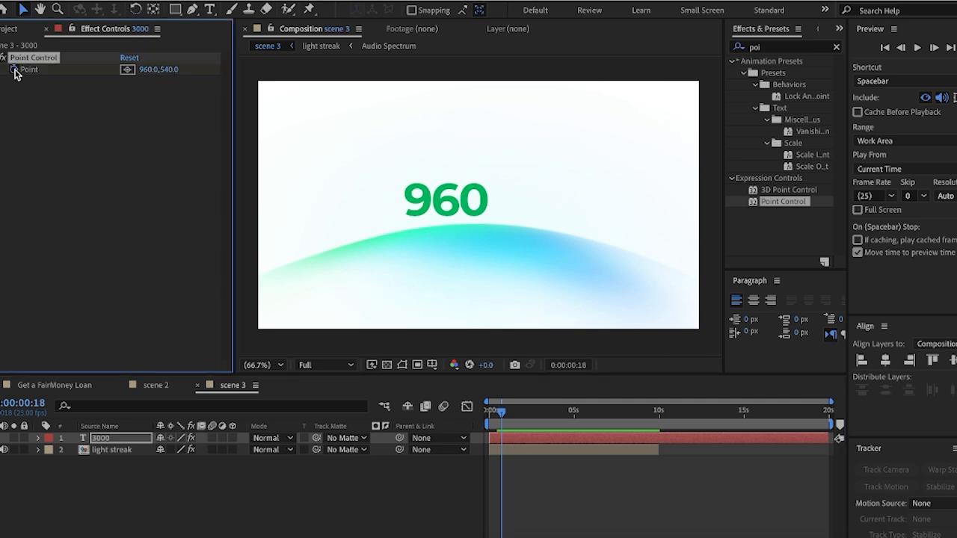
{"action": "left_click", "coordinate": [147, 70]}
{"action": "type", "text": "0"}
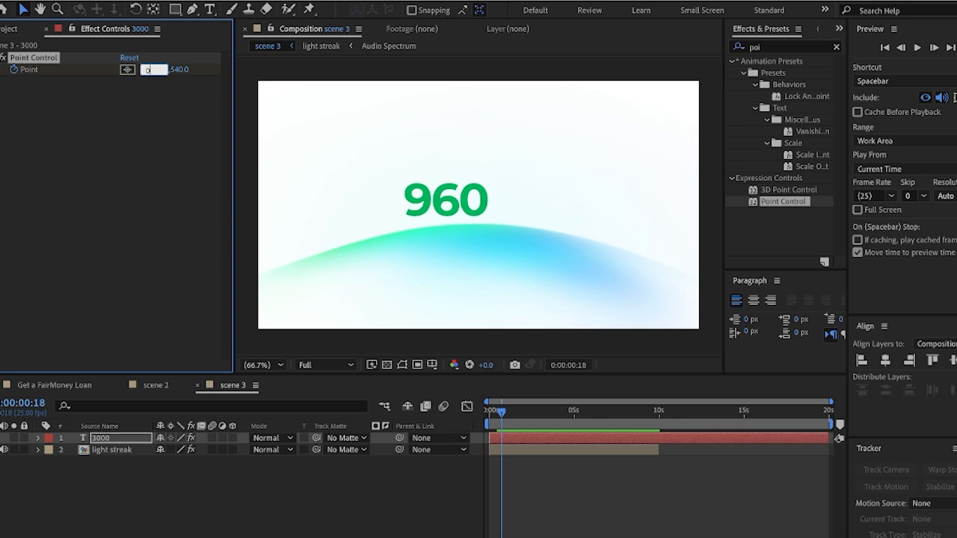
{"action": "key", "text": "Return"}
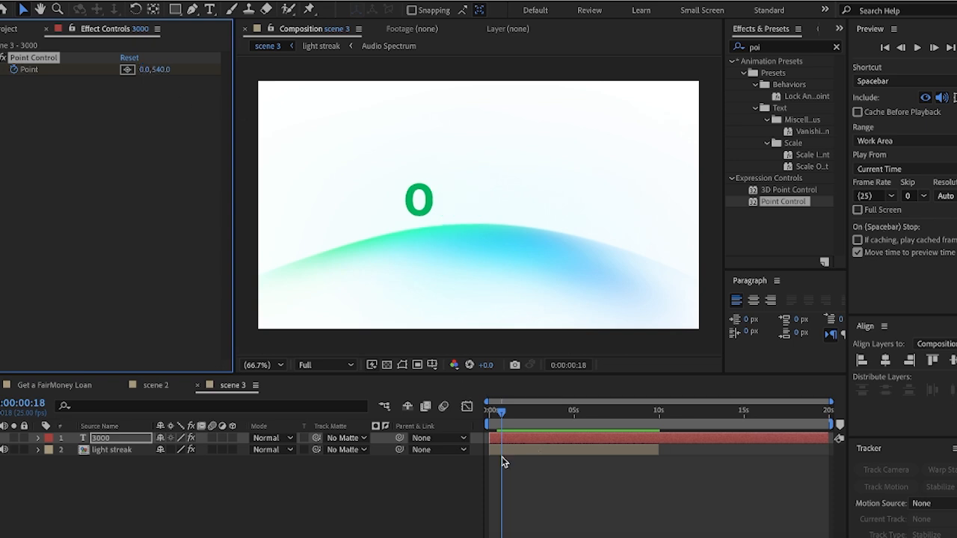
{"action": "left_click", "coordinate": [513, 447]}
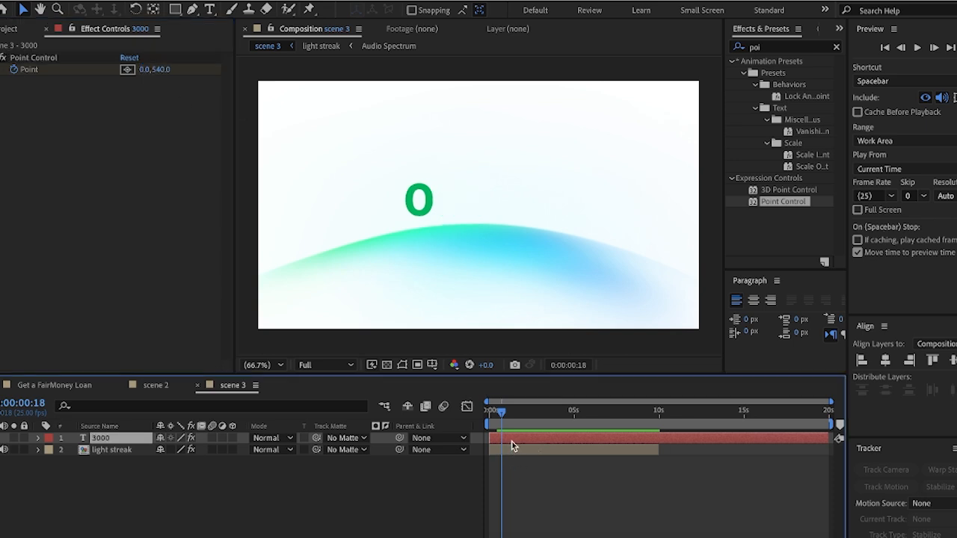
At 0:00:01:13 add a Point keyframe with X 3000000, then select both keyframes
{"action": "key", "text": "u"}
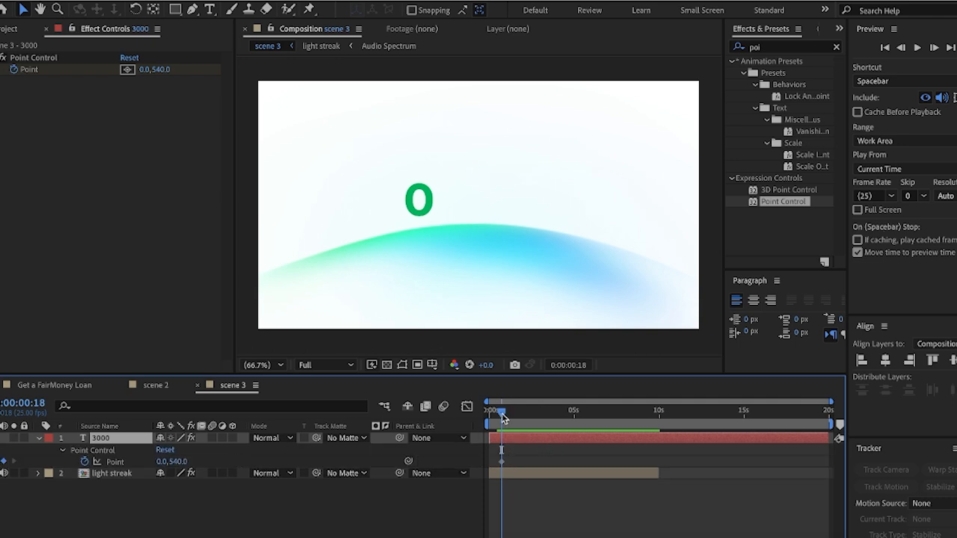
{"action": "left_click_drag", "start_coordinate": [504, 419], "coordinate": [506, 418]}
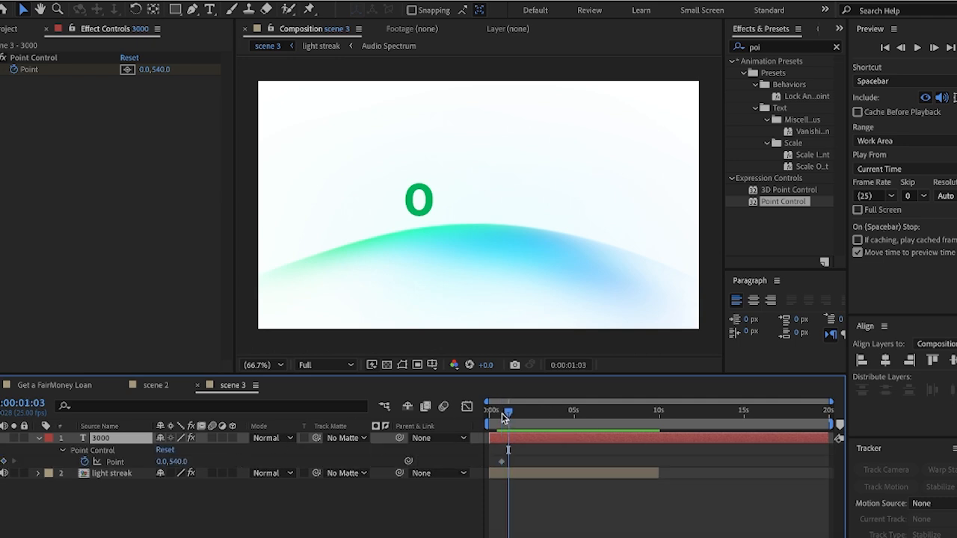
{"action": "key", "text": "shift+Page_Down"}
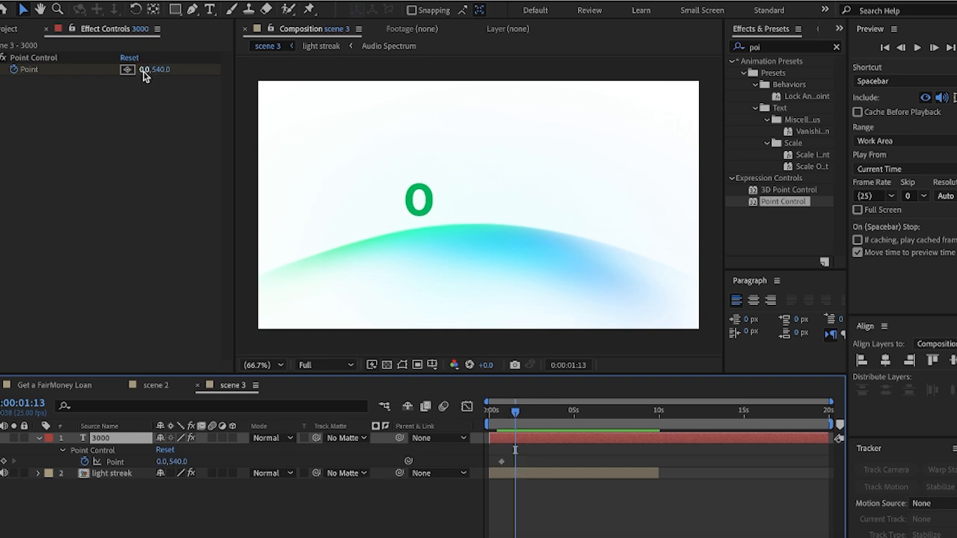
{"action": "left_click", "coordinate": [143, 70]}
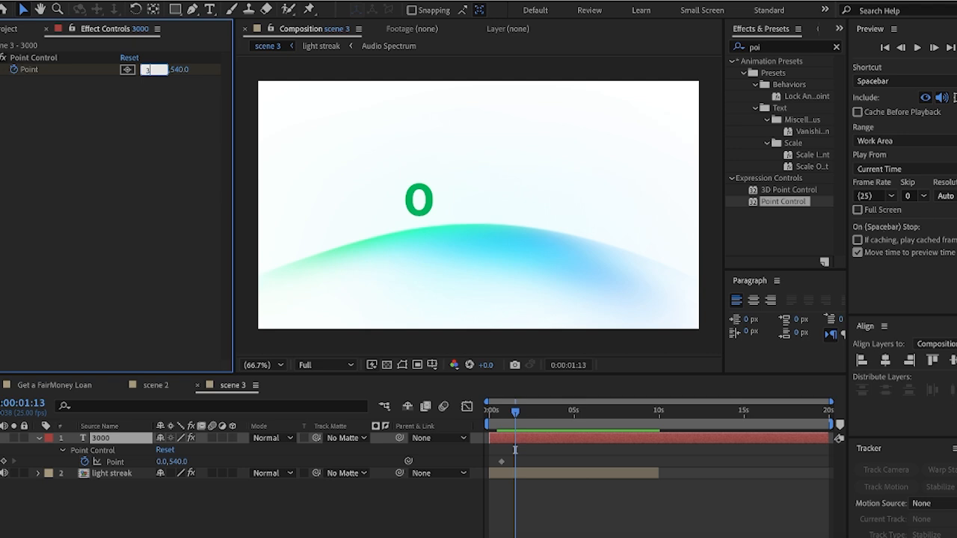
{"action": "type", "text": "3000"}
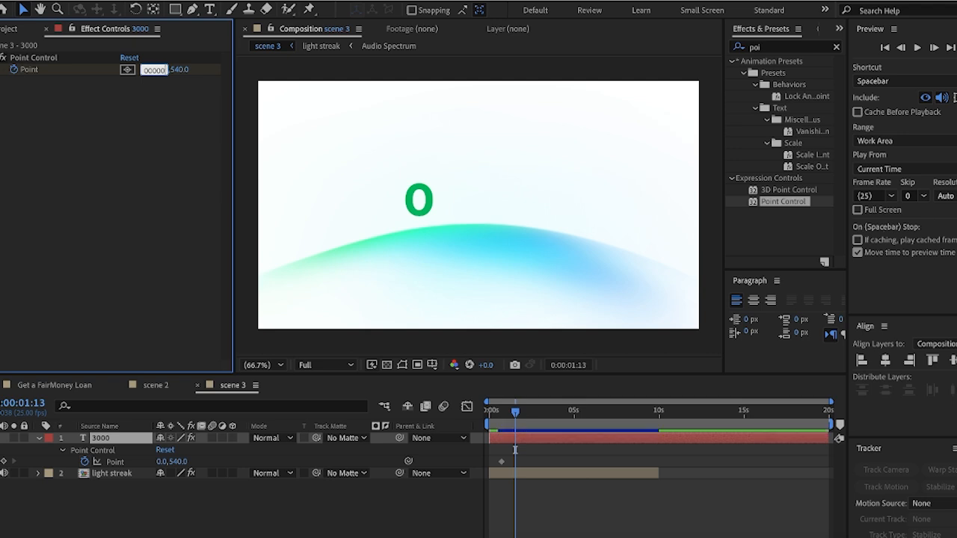
{"action": "type", "text": "000"}
{"action": "key", "text": "Return"}
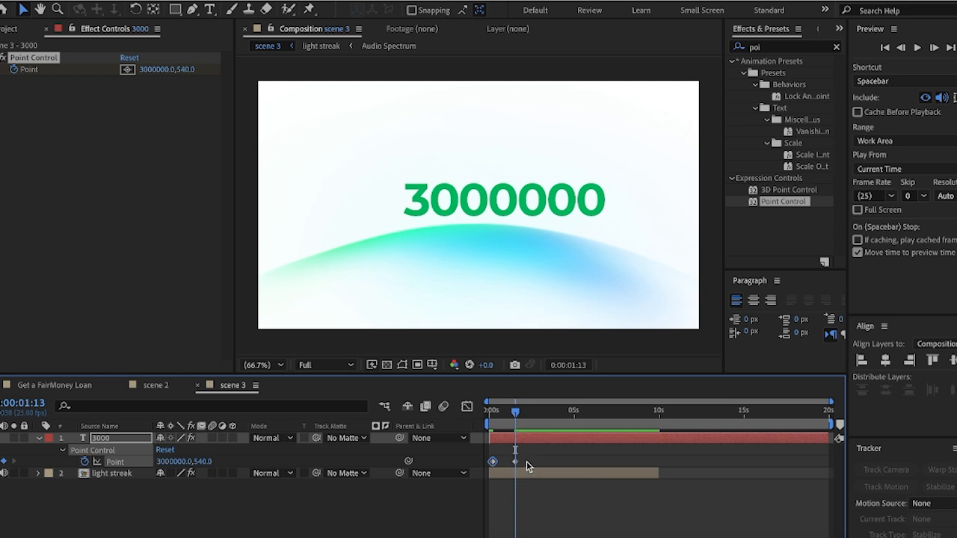
{"action": "left_click_drag", "start_coordinate": [533, 458], "coordinate": [492, 464]}
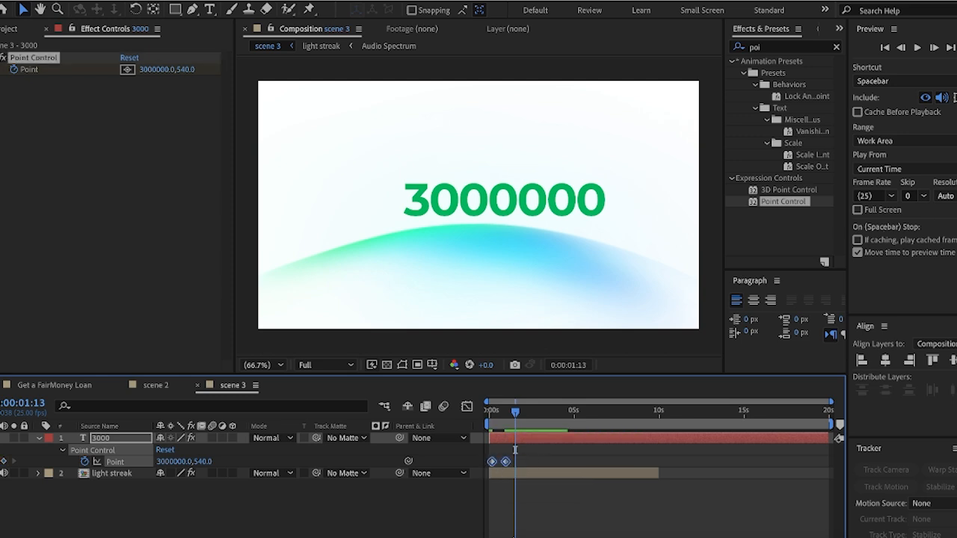
Shift both Point keyframes so the first sits at frame 0, then preview the count
{"action": "key", "text": "equal"}
{"action": "key", "text": "equal"}
{"action": "key", "text": "equal"}
{"action": "key", "text": "equal"}
{"action": "key", "text": "equal"}
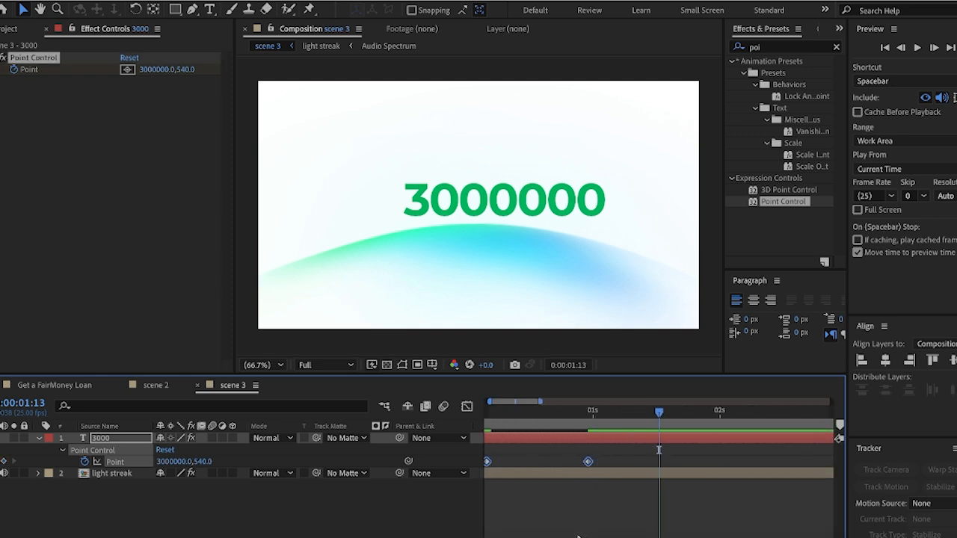
{"action": "scroll", "coordinate": [578, 536], "scroll_direction": "left", "scroll_amount": 2}
{"action": "left_click_drag", "start_coordinate": [680, 412], "coordinate": [500, 412]}
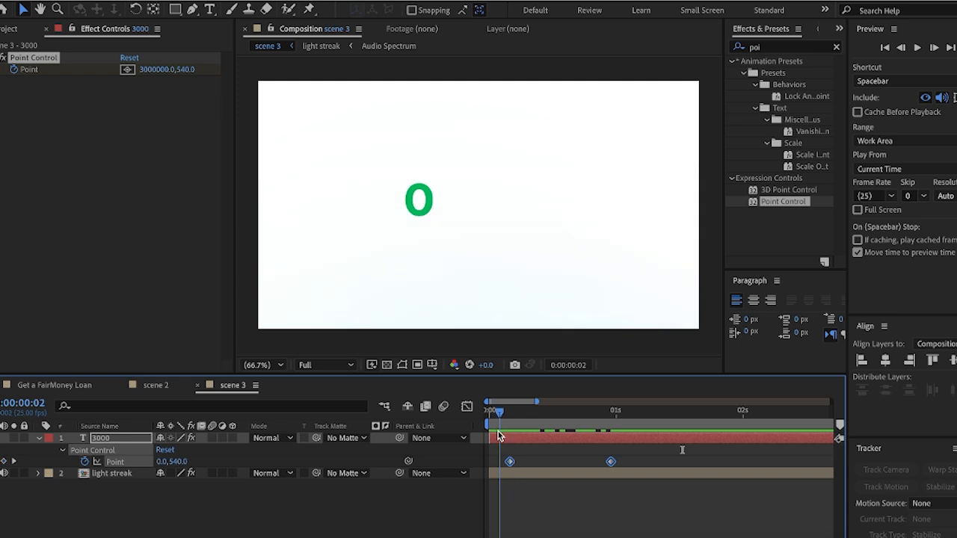
{"action": "left_click_drag", "start_coordinate": [512, 463], "coordinate": [499, 465]}
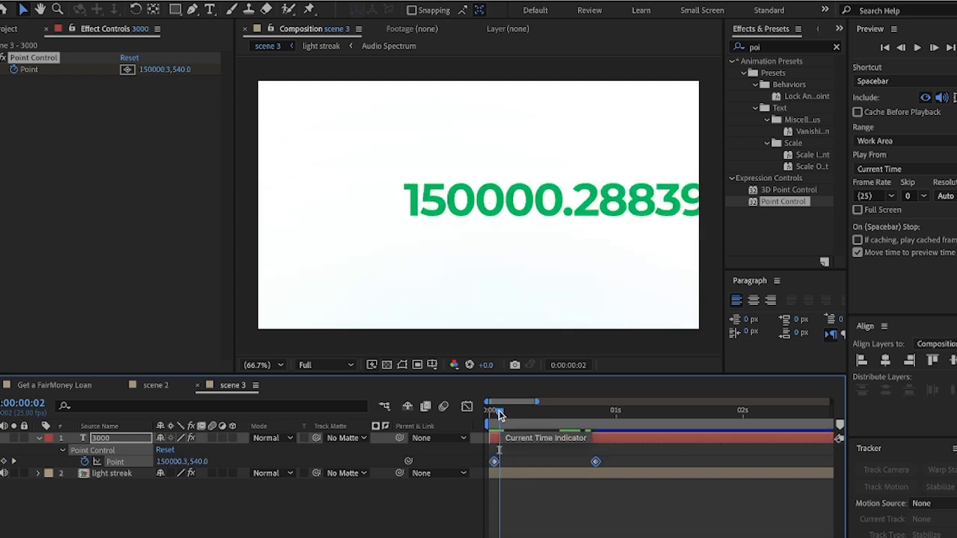
{"action": "left_click_drag", "start_coordinate": [500, 414], "coordinate": [487, 414]}
{"action": "key", "text": "space"}
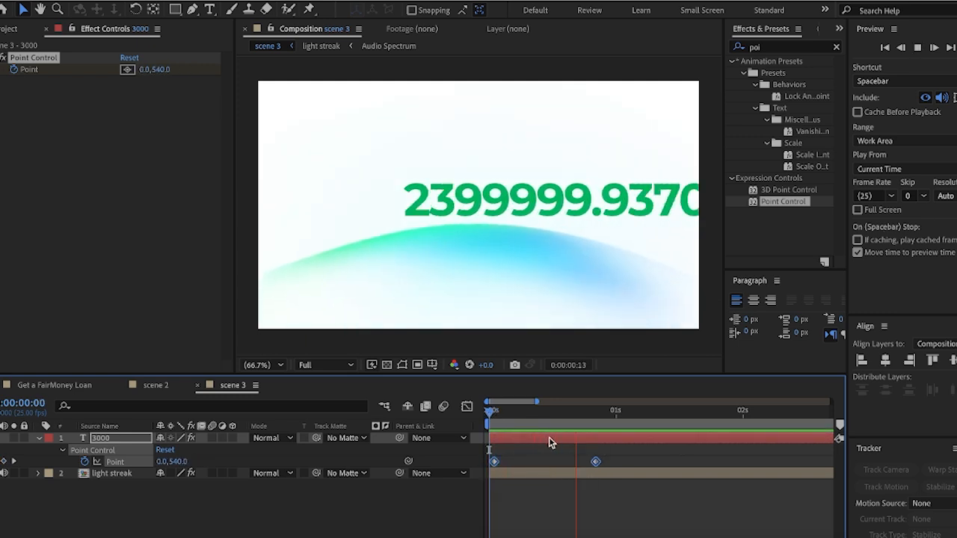
{"action": "key", "text": "space"}
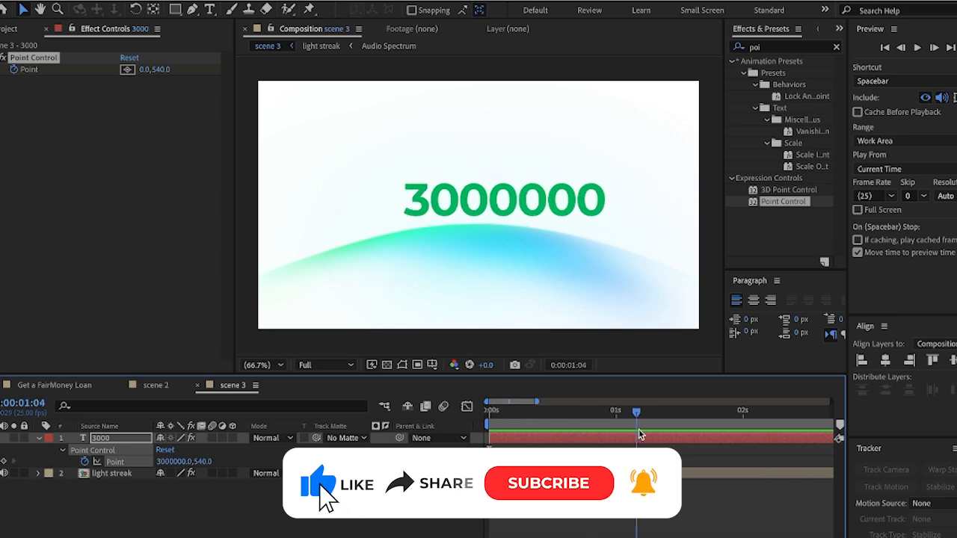
Centre the number horizontally and vertically in the composition and scrub the early count
{"action": "left_click", "coordinate": [140, 442]}
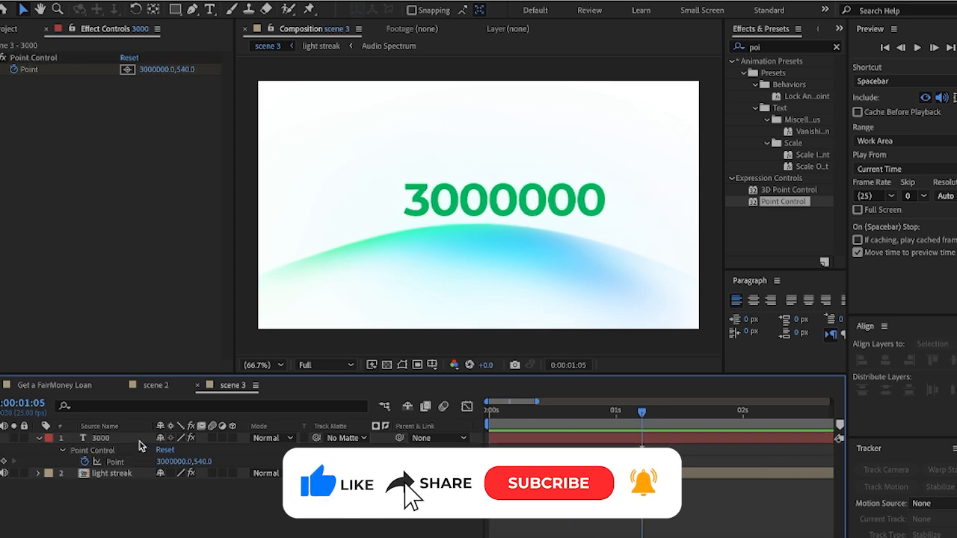
{"action": "left_click", "coordinate": [886, 361]}
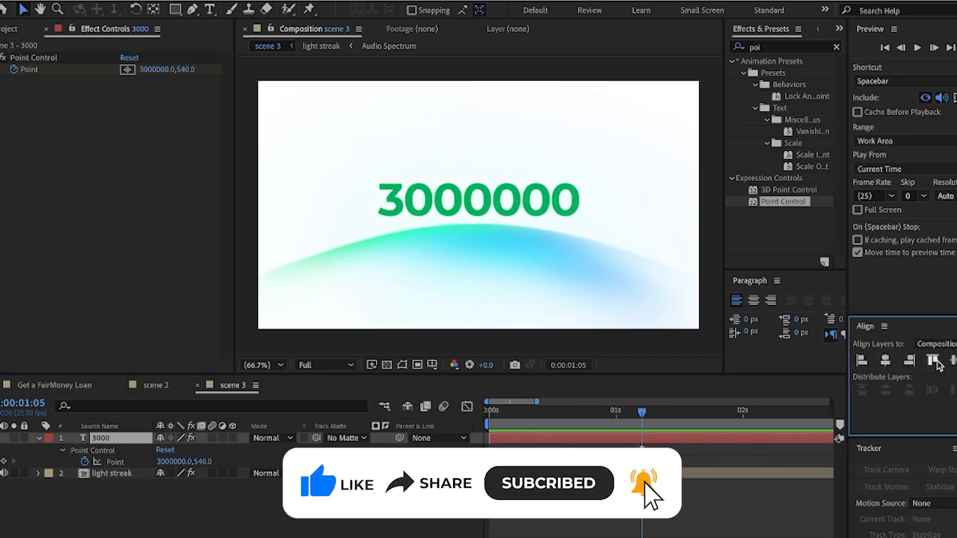
{"action": "left_click", "coordinate": [950, 362]}
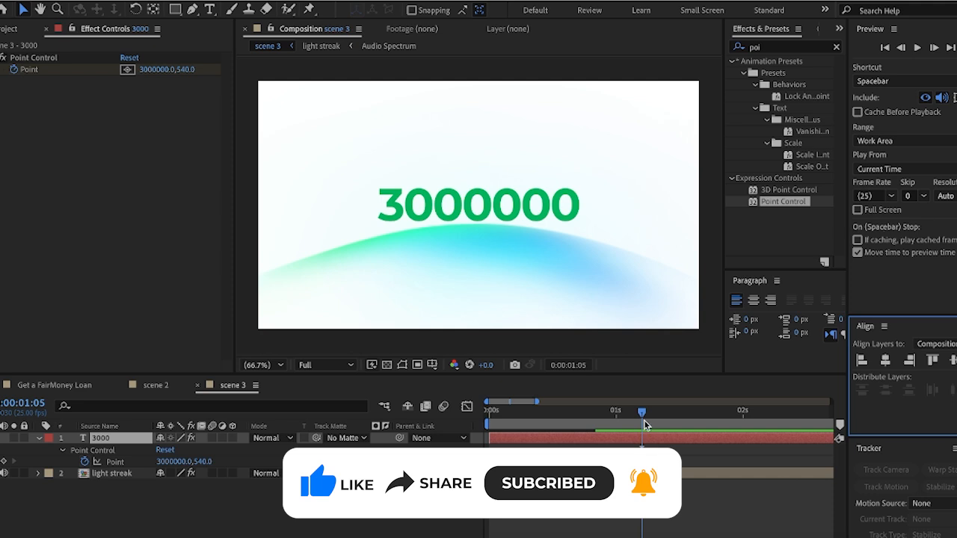
{"action": "left_click_drag", "start_coordinate": [647, 424], "coordinate": [596, 427]}
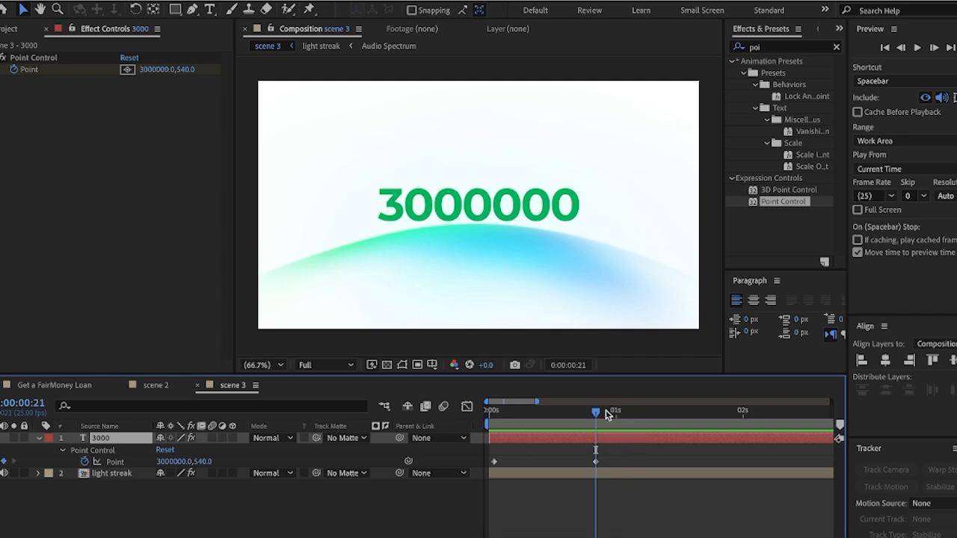
{"action": "mouse_move", "coordinate": [607, 412]}
{"action": "left_mouse_down"}
{"action": "mouse_move", "coordinate": [489, 423]}
{"action": "mouse_move", "coordinate": [558, 424]}
{"action": "left_mouse_up"}
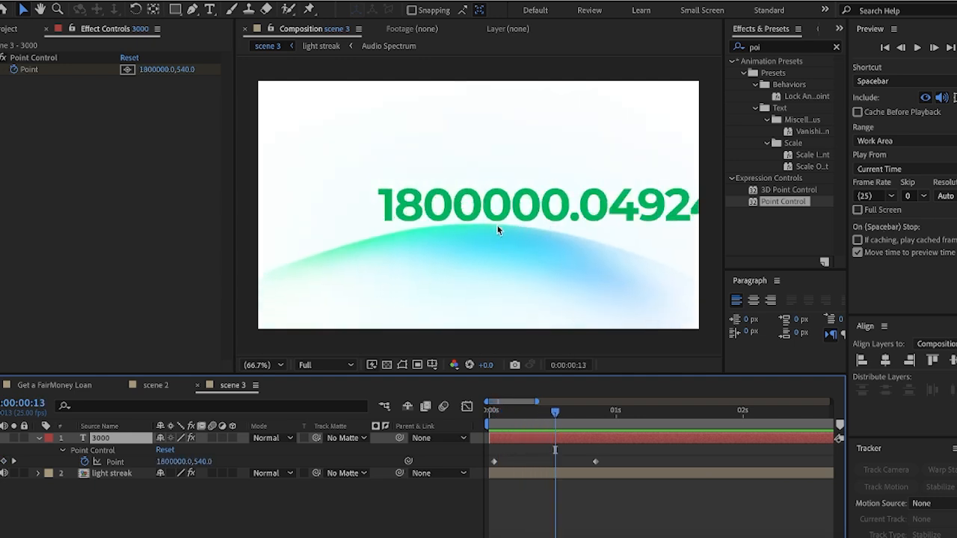
Expand the number layer's Text group and open the Source Text expression for editing
{"action": "left_click", "coordinate": [39, 439]}
{"action": "left_click", "coordinate": [40, 439]}
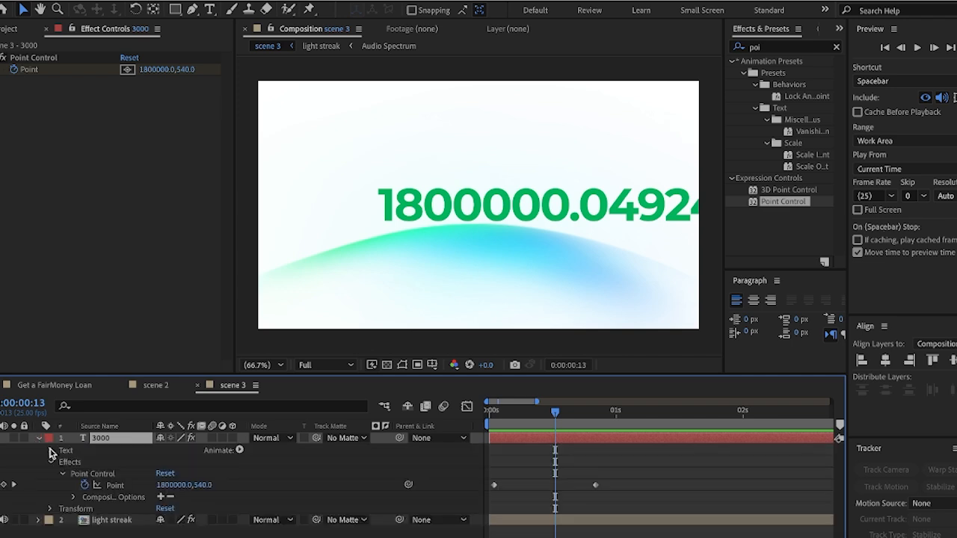
{"action": "left_click", "coordinate": [51, 451]}
{"action": "left_click", "coordinate": [61, 464]}
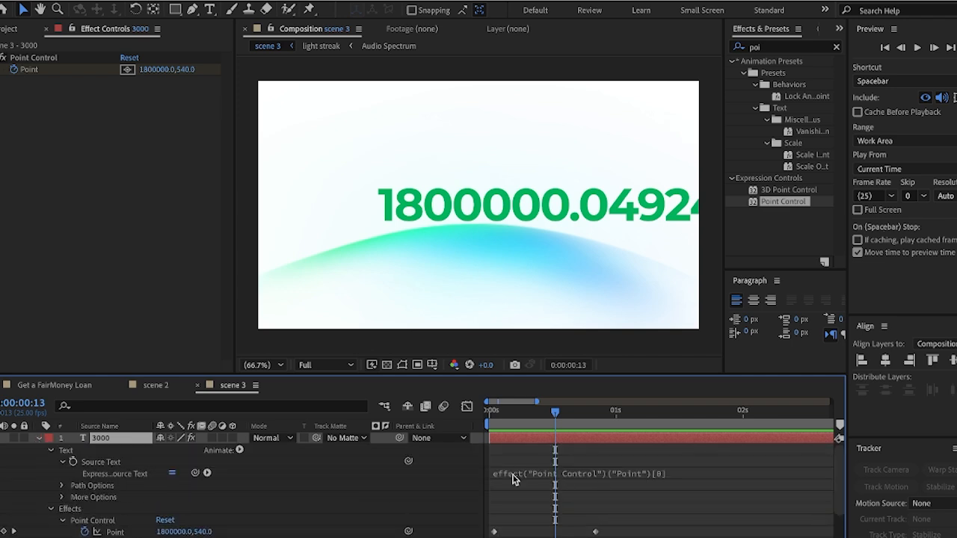
{"action": "left_click", "coordinate": [522, 477]}
{"action": "key", "text": "ctrl+c"}
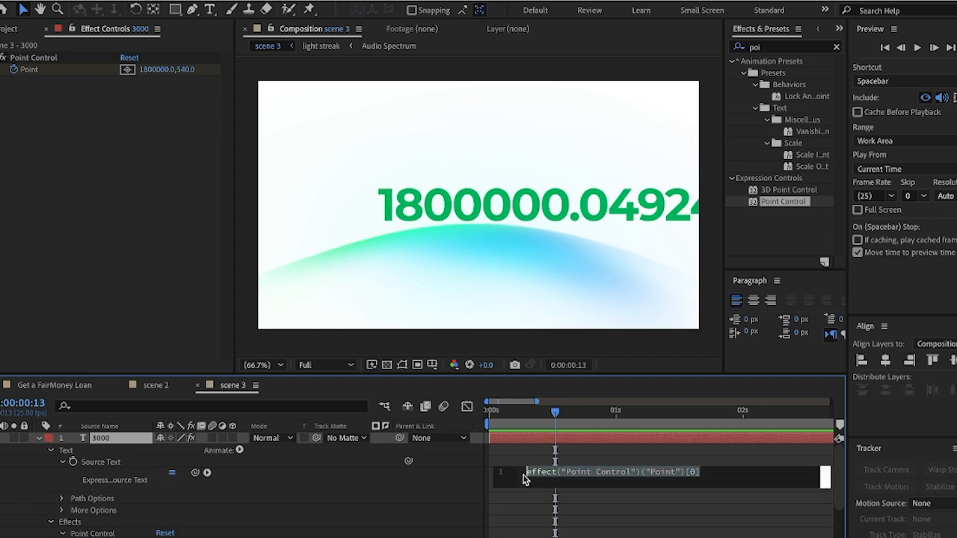
{"action": "left_click", "coordinate": [529, 486]}
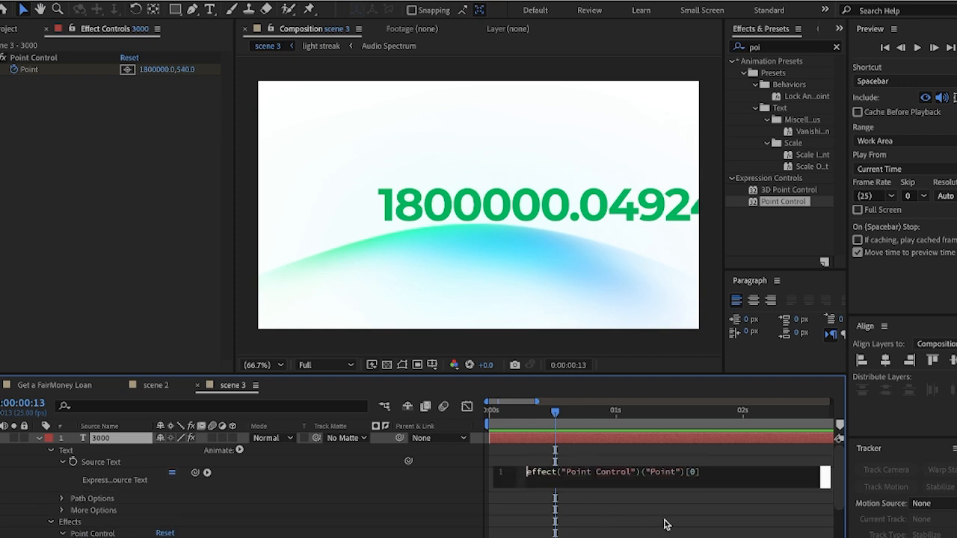
Rewrite the expression as Math.round(effect("Point Control")("Point")[0]) and scrub to check whole numbers
{"action": "type", "text": "Math"}
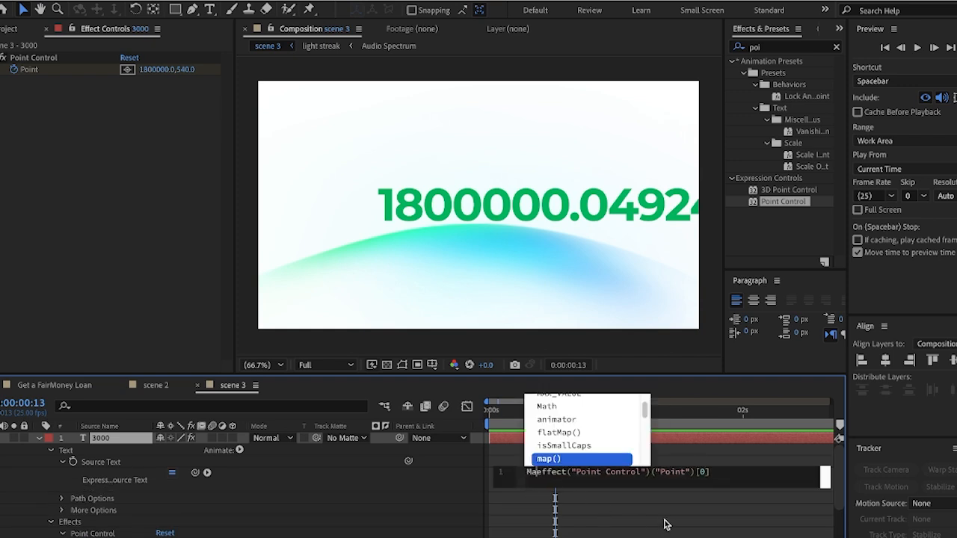
{"action": "type", "text": ".round"}
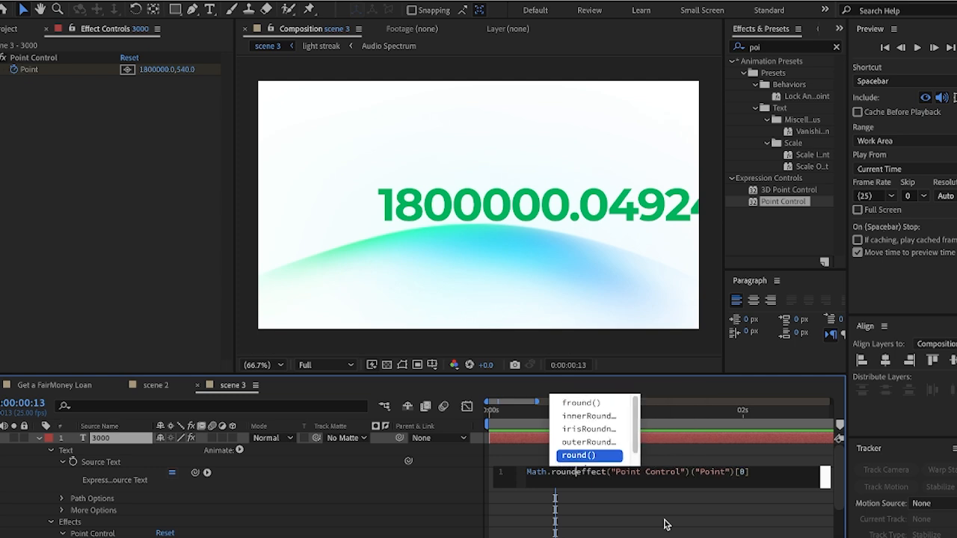
{"action": "key", "text": "Return"}
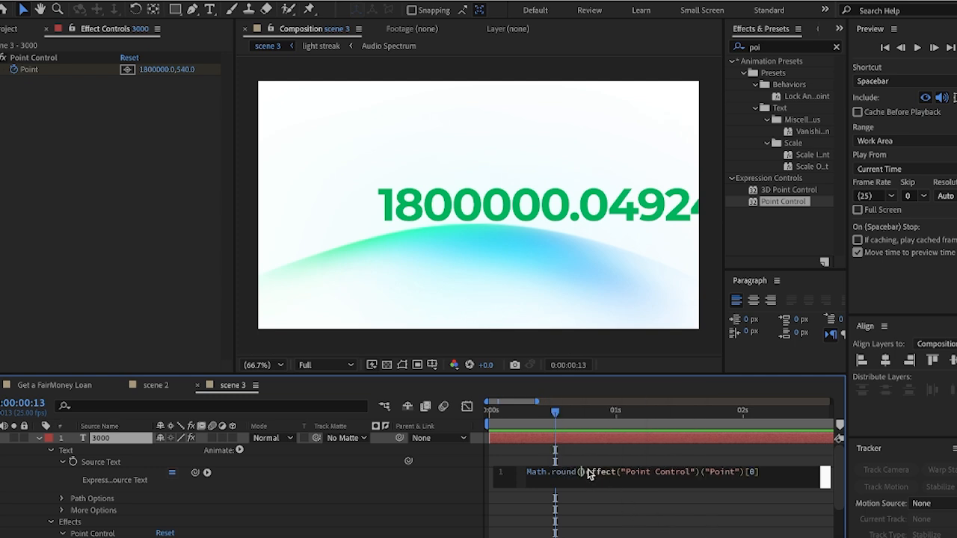
{"action": "key", "text": "shift+End"}
{"action": "key", "text": "BackSpace"}
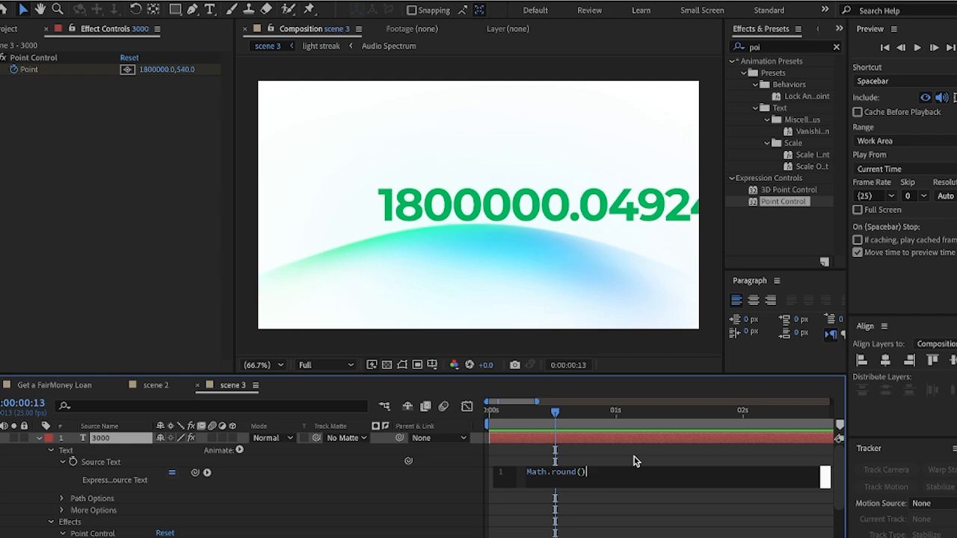
{"action": "key", "text": "Left"}
{"action": "key", "text": "ctrl+v"}
{"action": "left_click", "coordinate": [606, 415]}
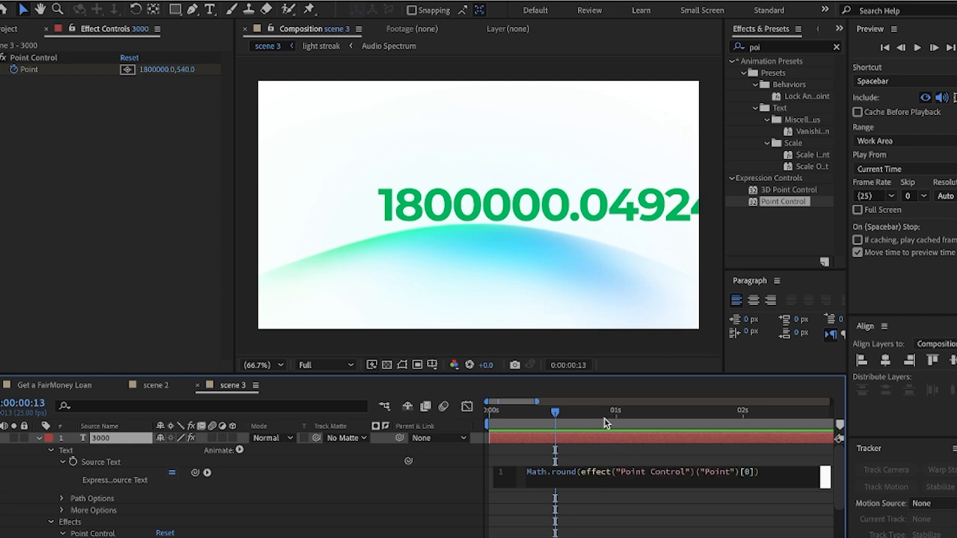
{"action": "left_click_drag", "start_coordinate": [609, 414], "coordinate": [641, 439]}
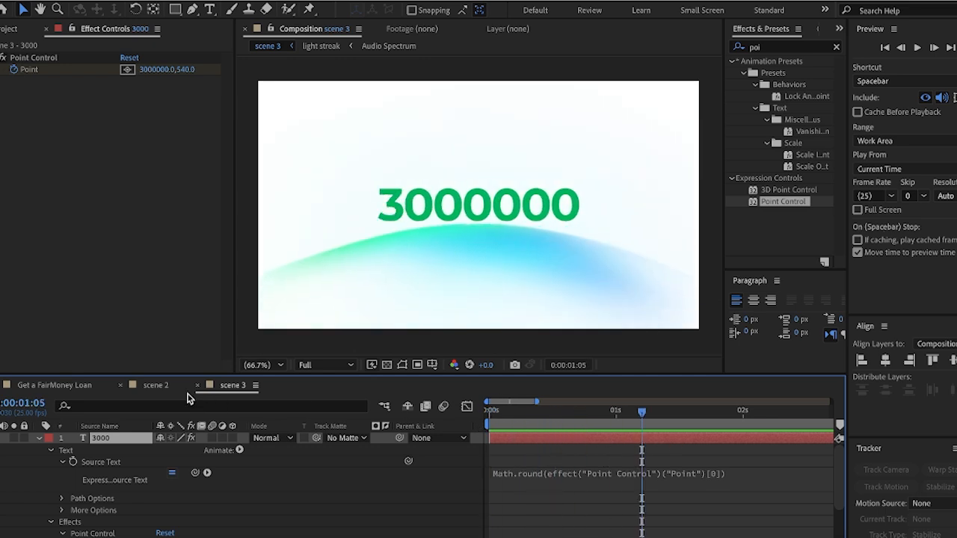
{"action": "left_click", "coordinate": [163, 388]}
{"action": "left_click", "coordinate": [86, 386]}
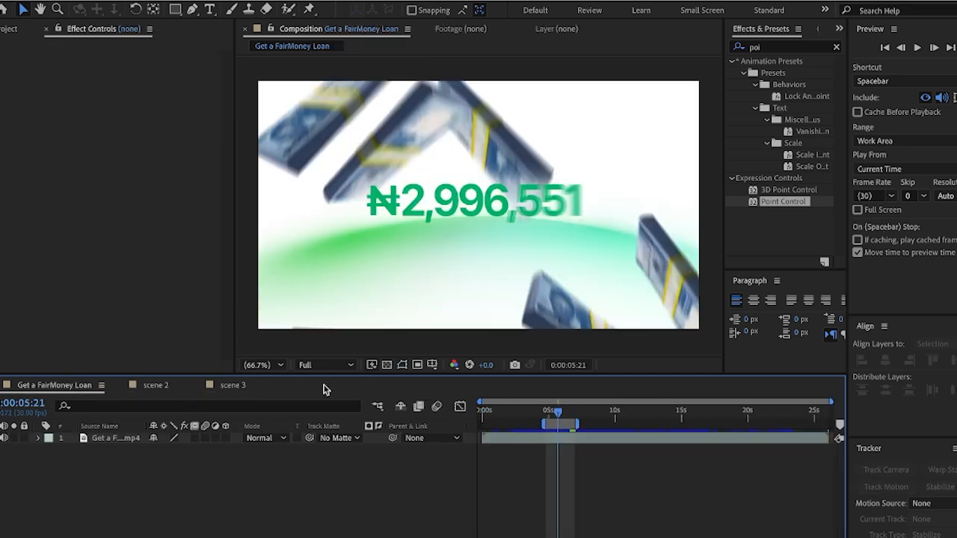
{"action": "left_click_drag", "start_coordinate": [559, 412], "coordinate": [549, 420]}
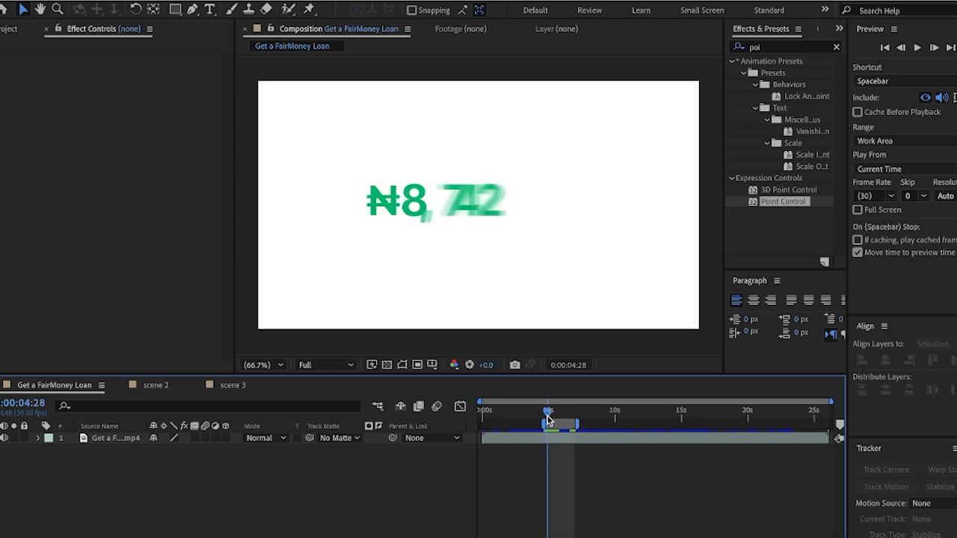
{"action": "left_click_drag", "start_coordinate": [549, 420], "coordinate": [550, 421]}
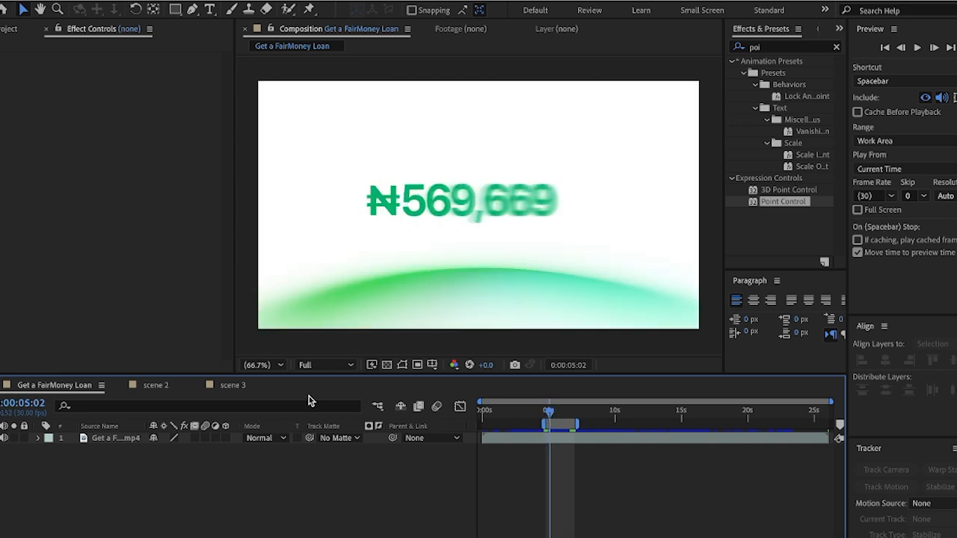
{"action": "left_click", "coordinate": [232, 387]}
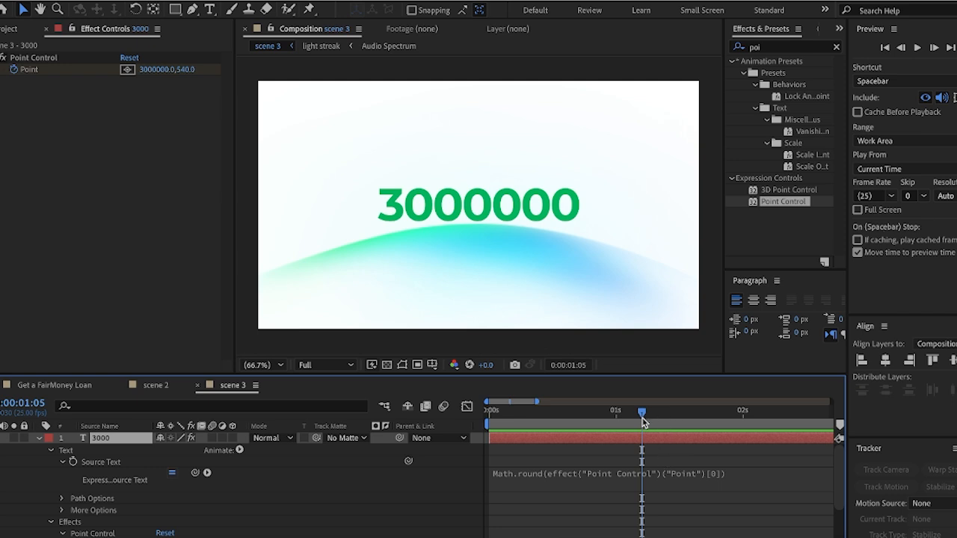
Set the first Point keyframe's X value to 8742 so the count starts there
{"action": "key", "text": "u"}
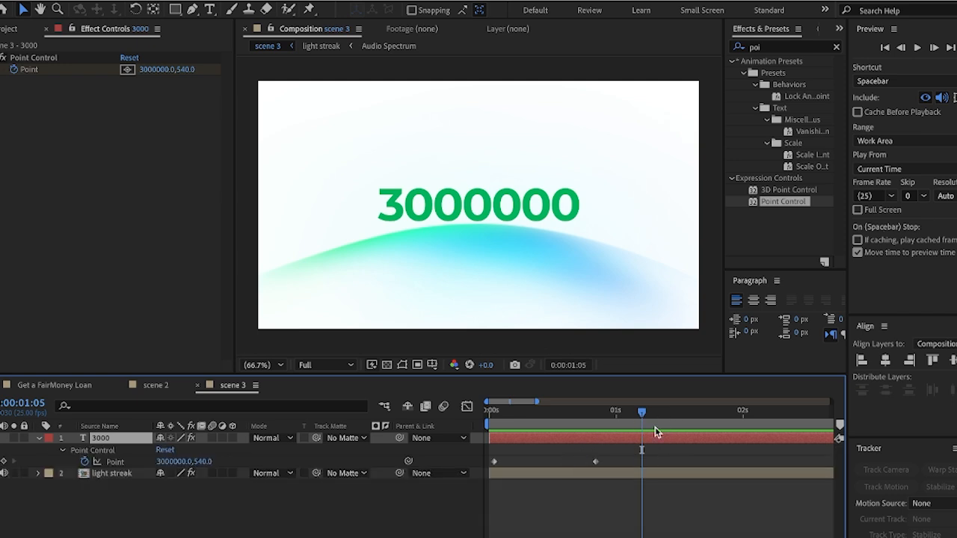
{"action": "left_click_drag", "start_coordinate": [646, 418], "coordinate": [494, 416]}
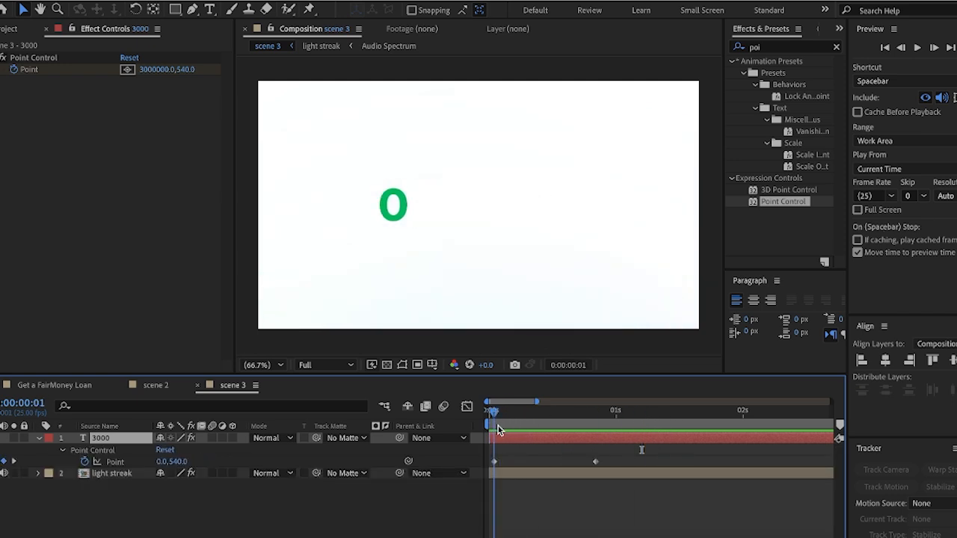
{"action": "left_click", "coordinate": [493, 463]}
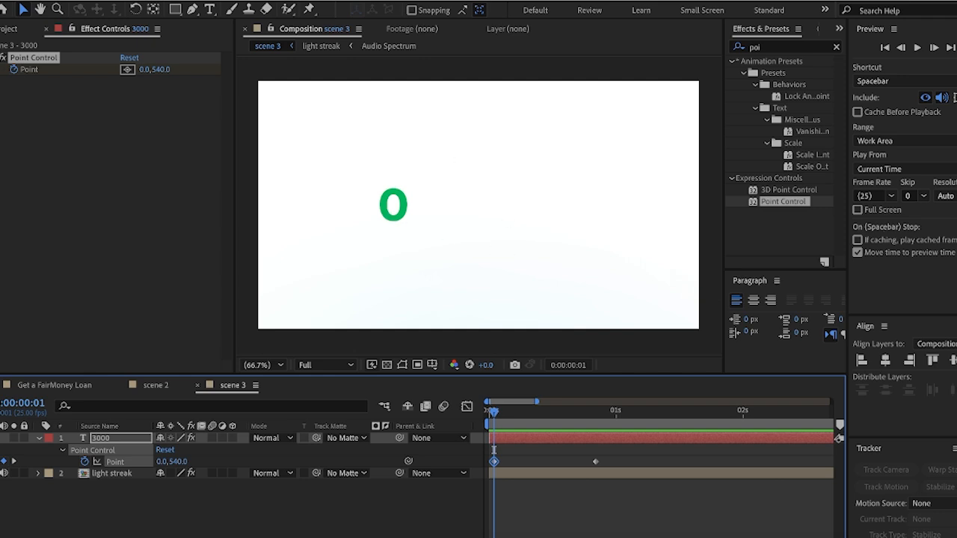
{"action": "left_click", "coordinate": [144, 69]}
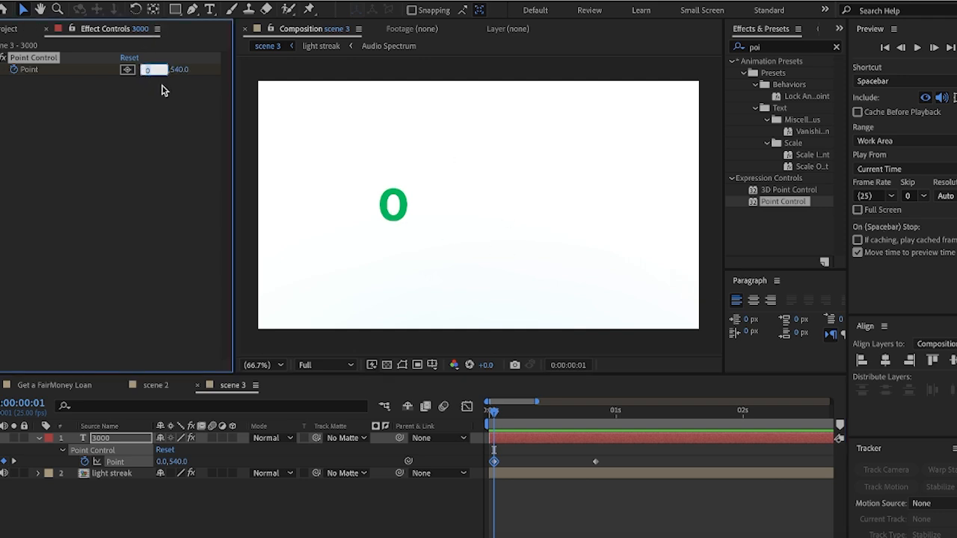
{"action": "type", "text": "3"}
{"action": "key", "text": "Return"}
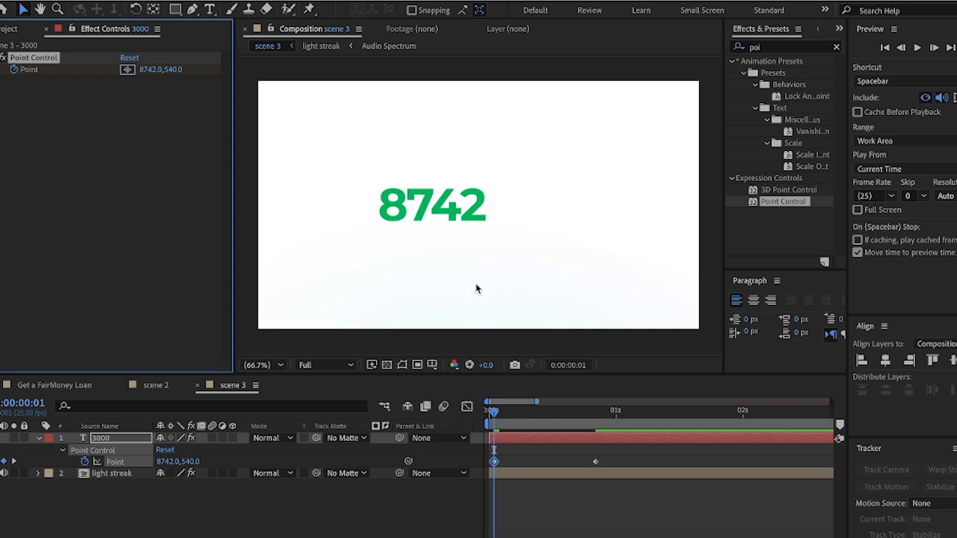
Extend the work area and preview the count-up reaching 3000000 at 0:24
{"action": "mouse_move", "coordinate": [493, 413]}
{"action": "left_mouse_down"}
{"action": "mouse_move", "coordinate": [484, 413]}
{"action": "mouse_move", "coordinate": [560, 413]}
{"action": "mouse_move", "coordinate": [607, 434]}
{"action": "left_mouse_up"}
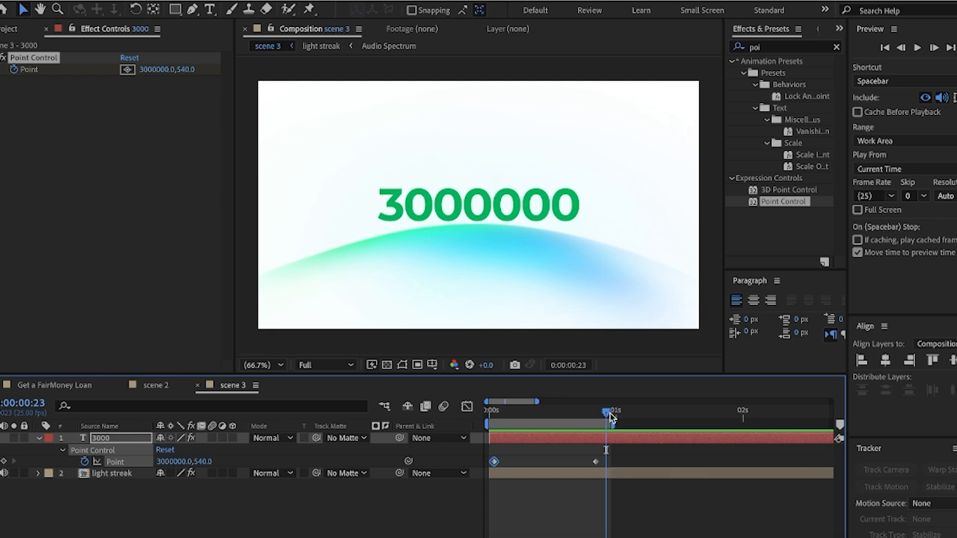
{"action": "key", "text": "space"}
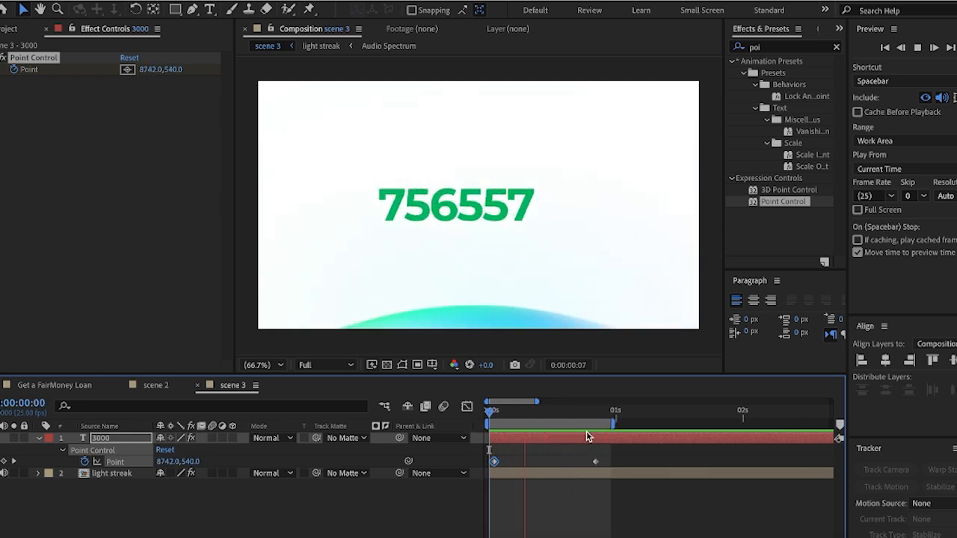
{"action": "left_click_drag", "start_coordinate": [614, 424], "coordinate": [680, 425]}
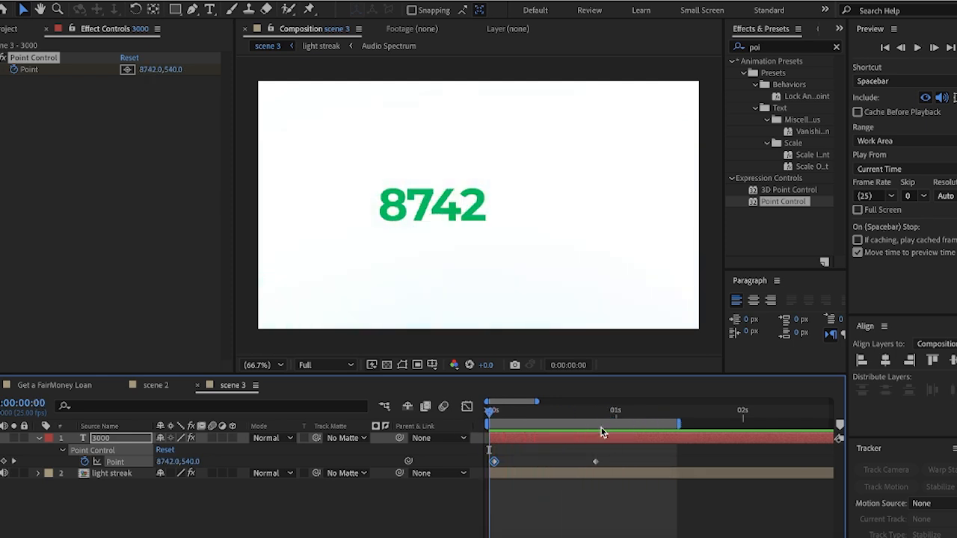
{"action": "key", "text": "space"}
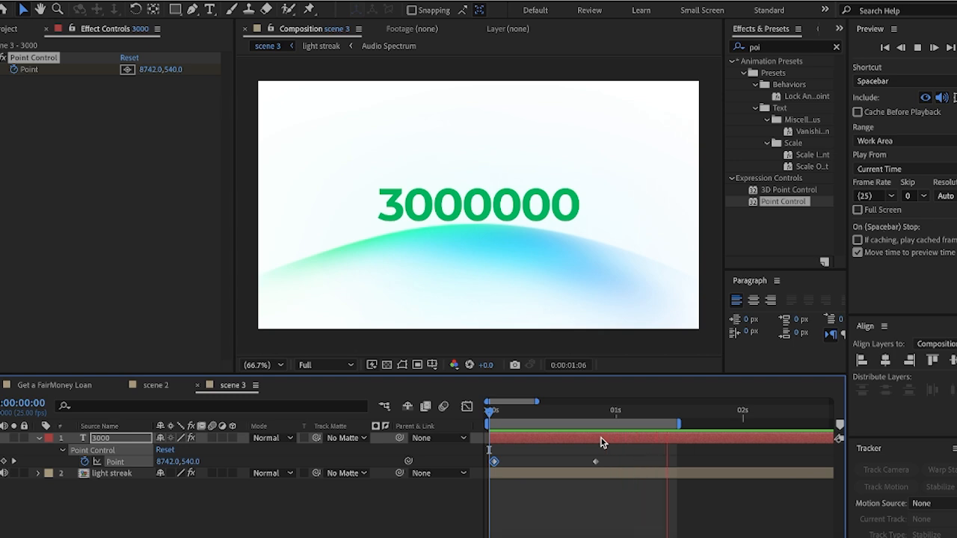
{"action": "left_click", "coordinate": [604, 423]}
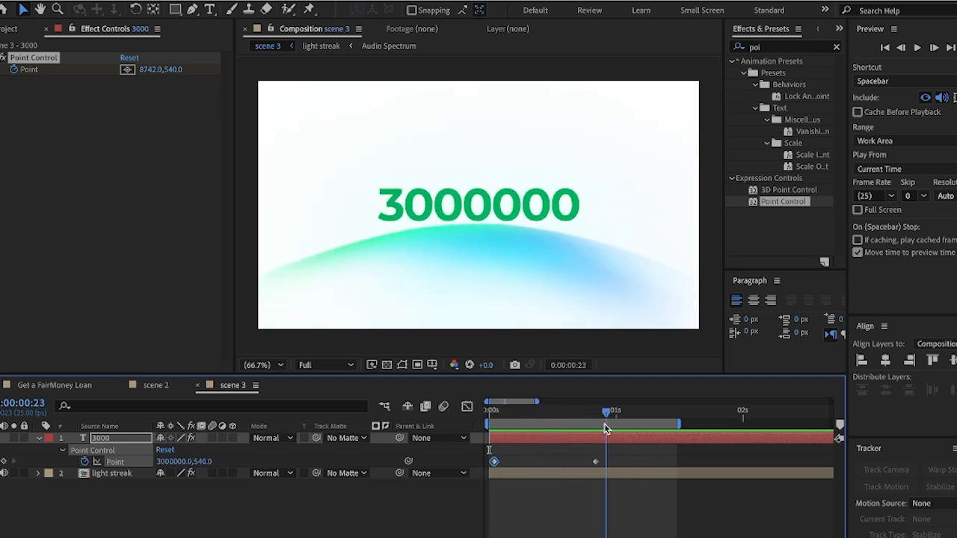
{"action": "left_click", "coordinate": [609, 424]}
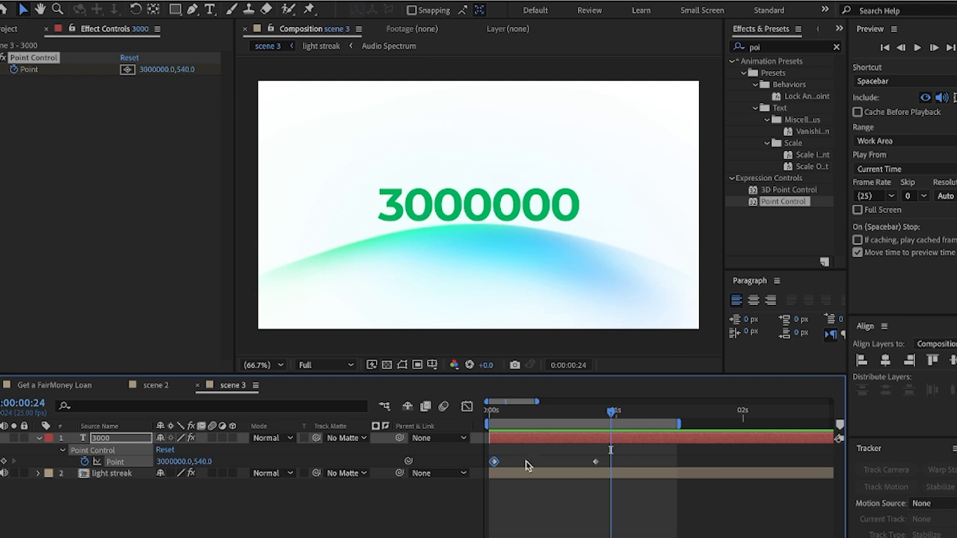
Expand the number layer's Text group to reveal the Math.round Source Text expression for editing
{"action": "left_click", "coordinate": [39, 438]}
{"action": "left_click", "coordinate": [39, 438]}
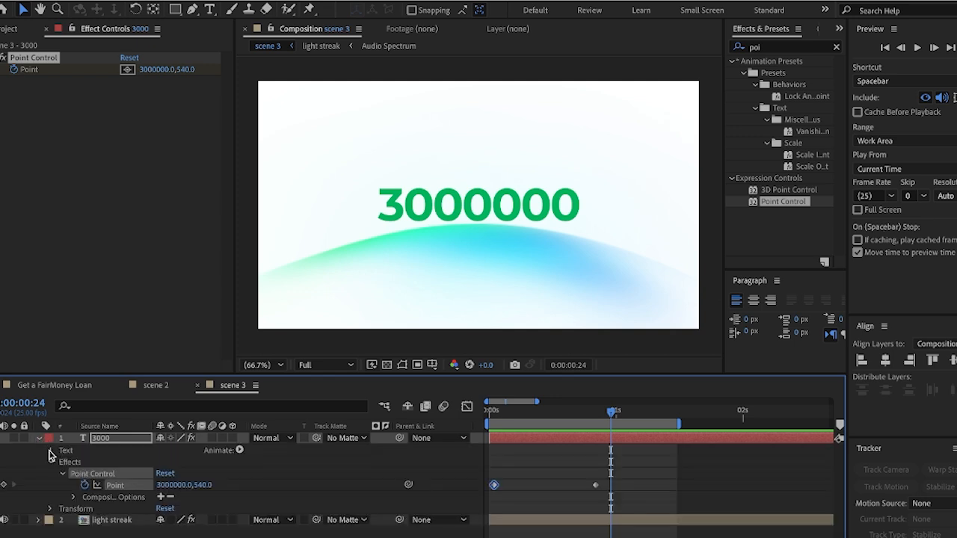
{"action": "left_click", "coordinate": [51, 450]}
{"action": "left_click", "coordinate": [64, 463]}
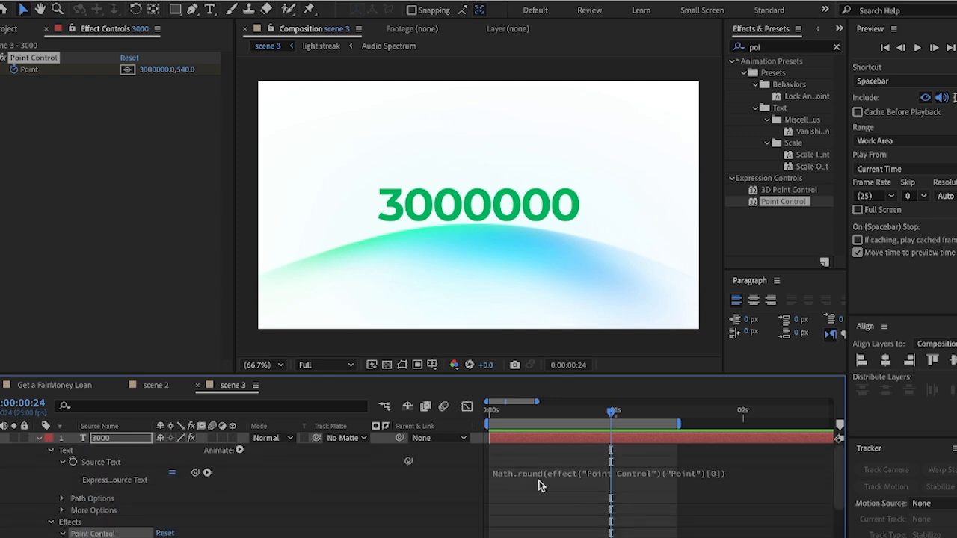
{"action": "left_click", "coordinate": [748, 475]}
{"action": "left_click", "coordinate": [764, 476]}
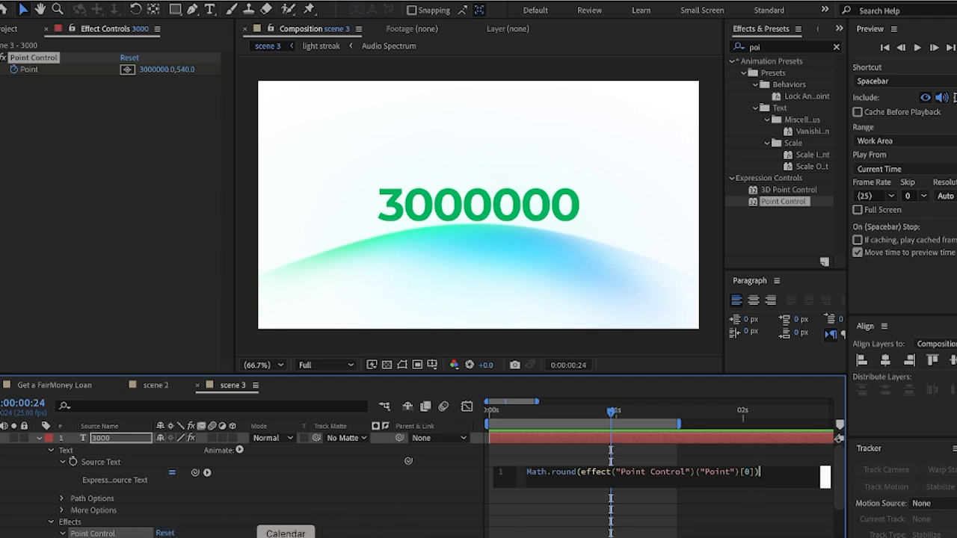
Append the comma-formatting .toString().replace() code from Notes to the expression and commit it
{"action": "left_click", "coordinate": [359, 535]}
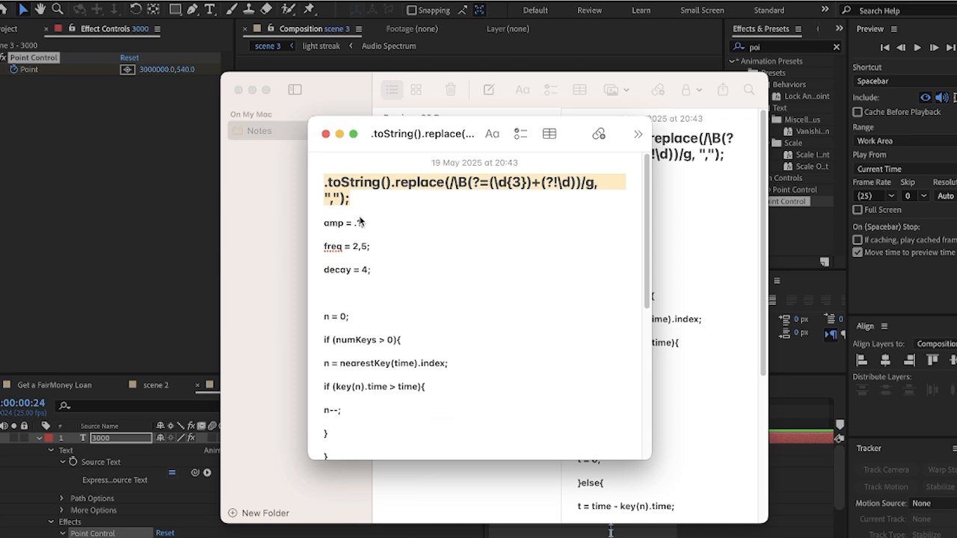
{"action": "left_click", "coordinate": [145, 228]}
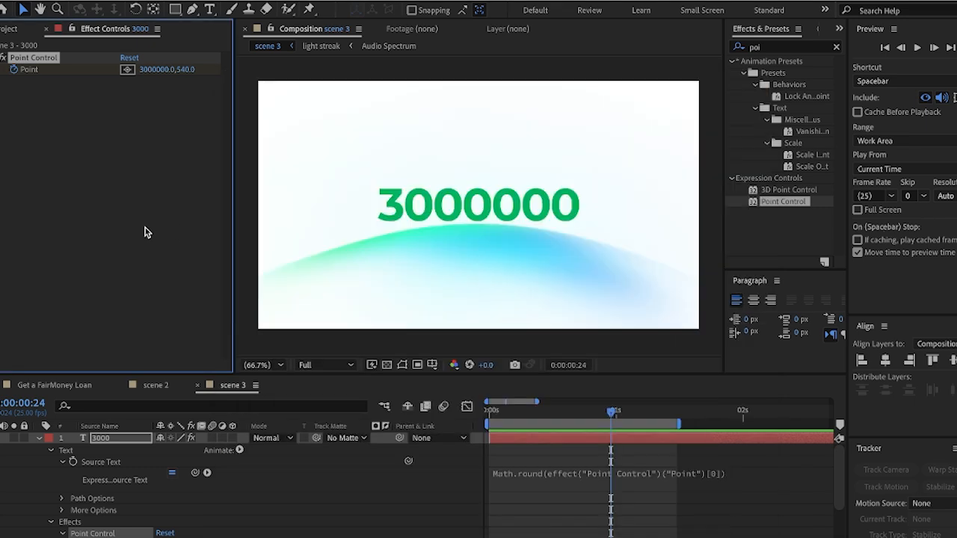
{"action": "left_click", "coordinate": [732, 480]}
{"action": "left_click", "coordinate": [763, 477]}
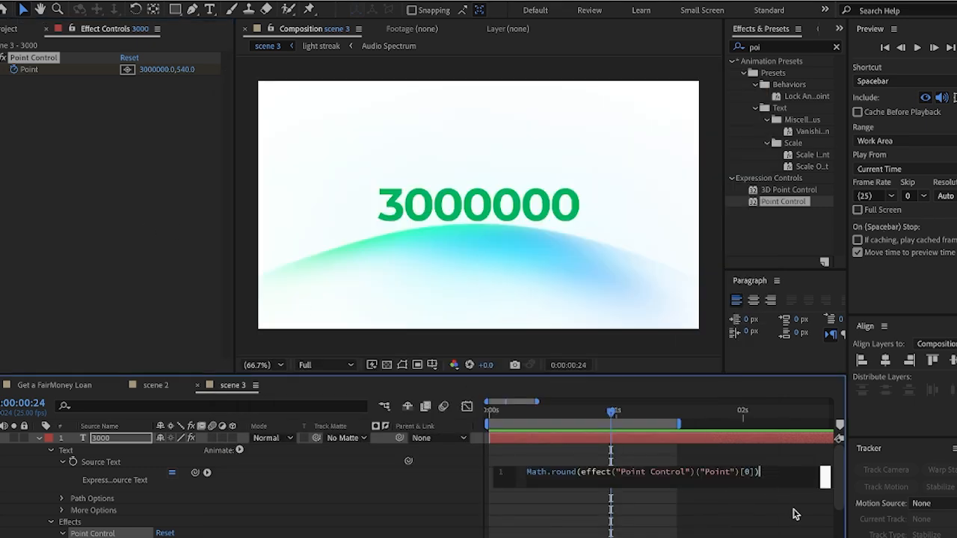
{"action": "type", "text": ".toString().replace(/\\B(?=(\\d{3})+(?!\\d))/g, \",\");"}
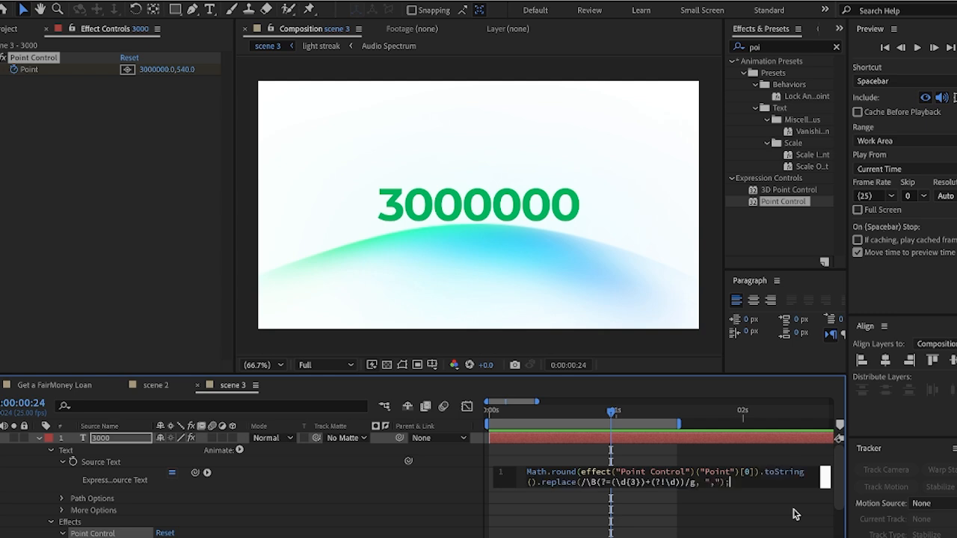
{"action": "left_click", "coordinate": [618, 416]}
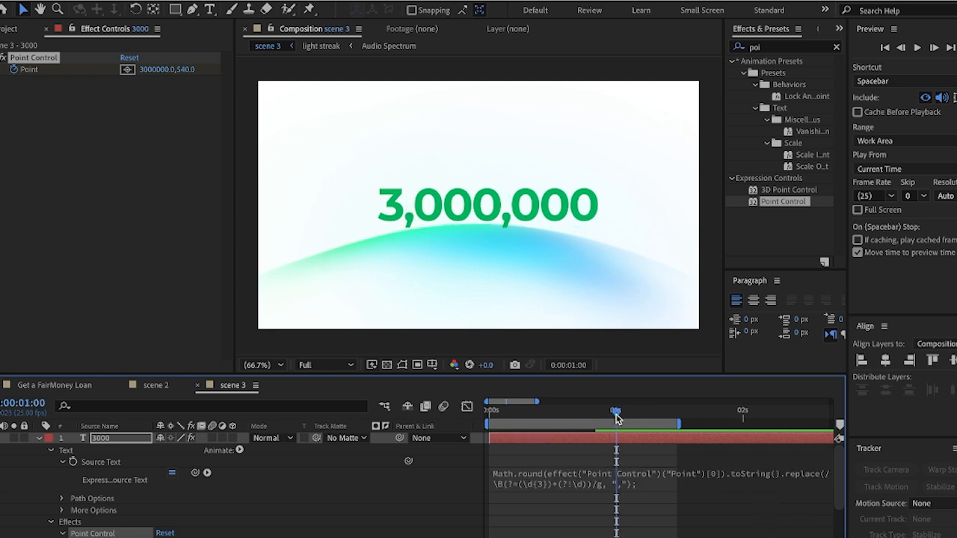
{"action": "left_click_drag", "start_coordinate": [608, 419], "coordinate": [646, 437]}
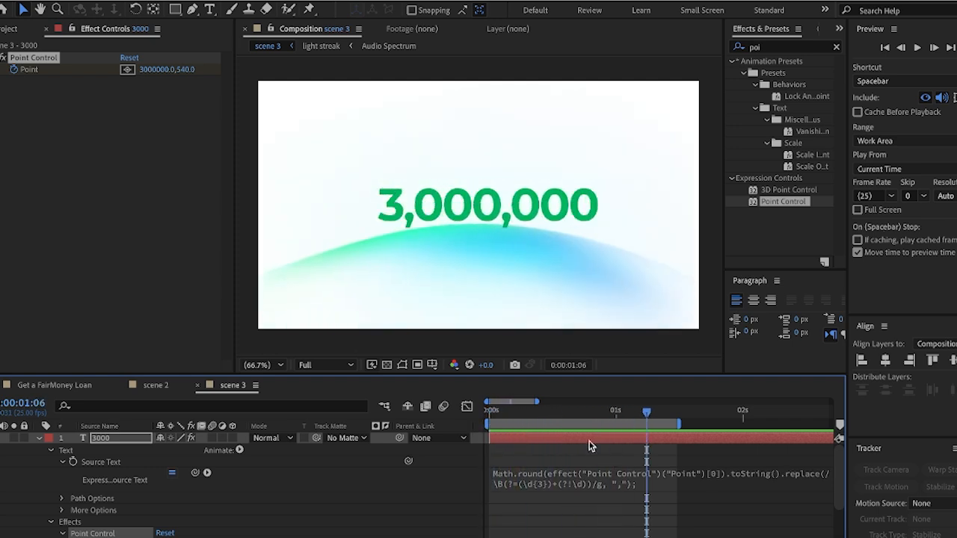
{"action": "left_click", "coordinate": [564, 479]}
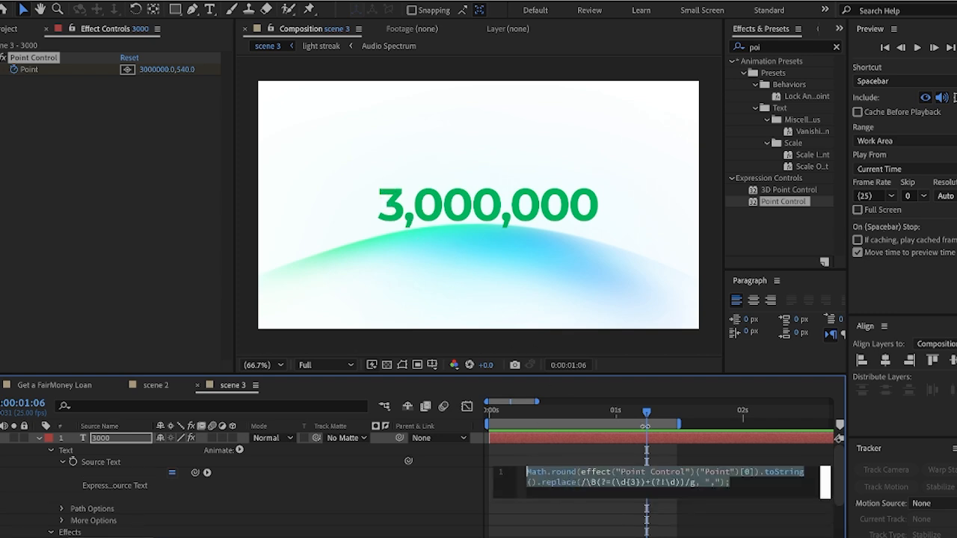
{"action": "left_click_drag", "start_coordinate": [646, 412], "coordinate": [505, 412]}
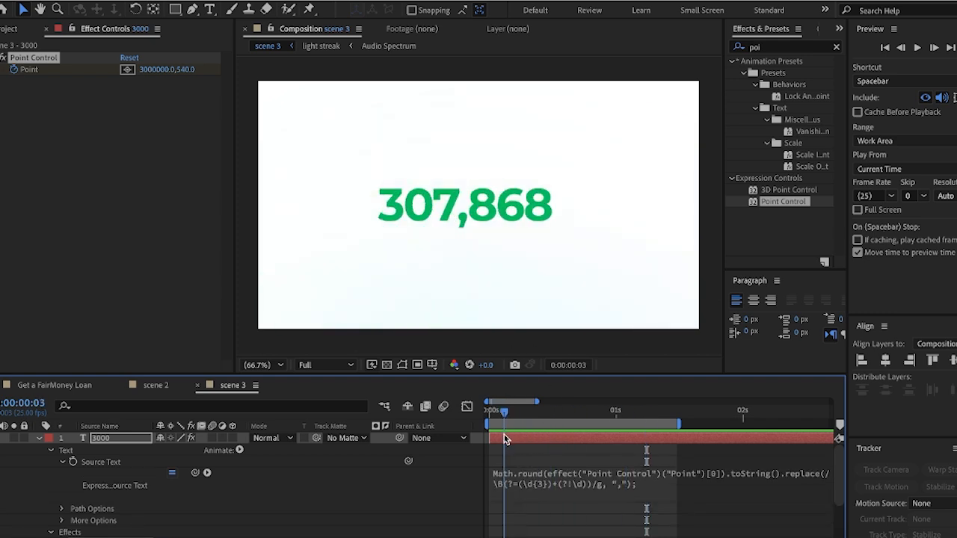
{"action": "left_click", "coordinate": [531, 480]}
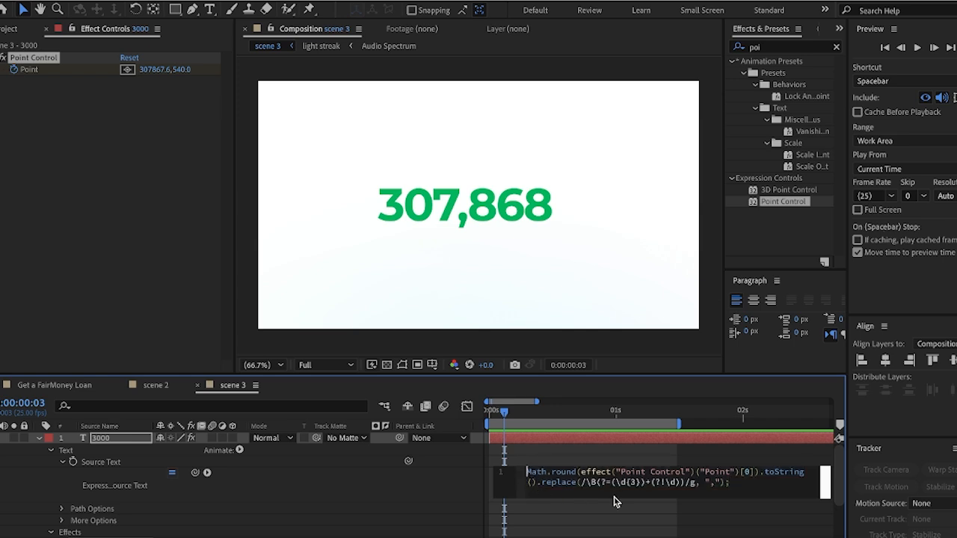
Prefix the Source Text expression with "N" + and scrub to confirm the counter reads N3,000,000
{"action": "type", "text": "\""}
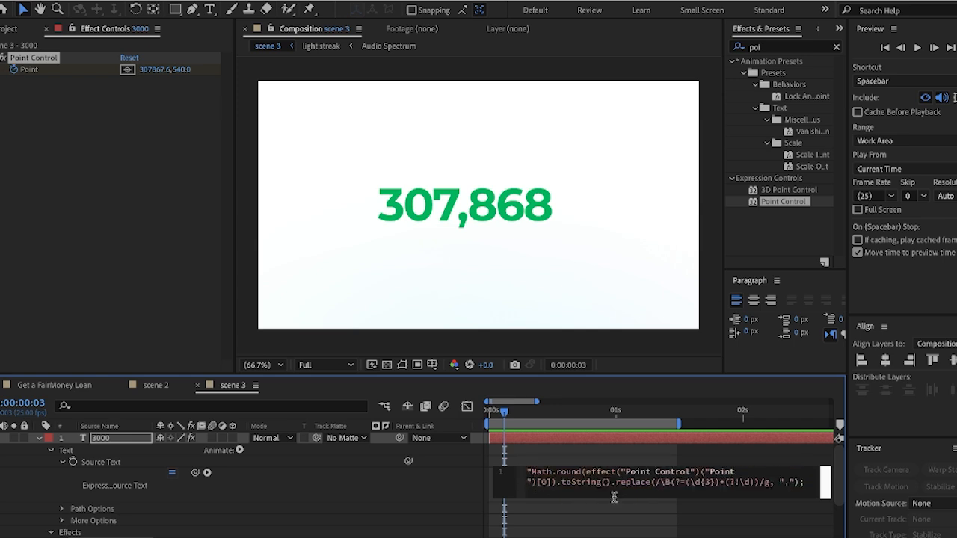
{"action": "key", "text": "BackSpace"}
{"action": "type", "text": "N"}
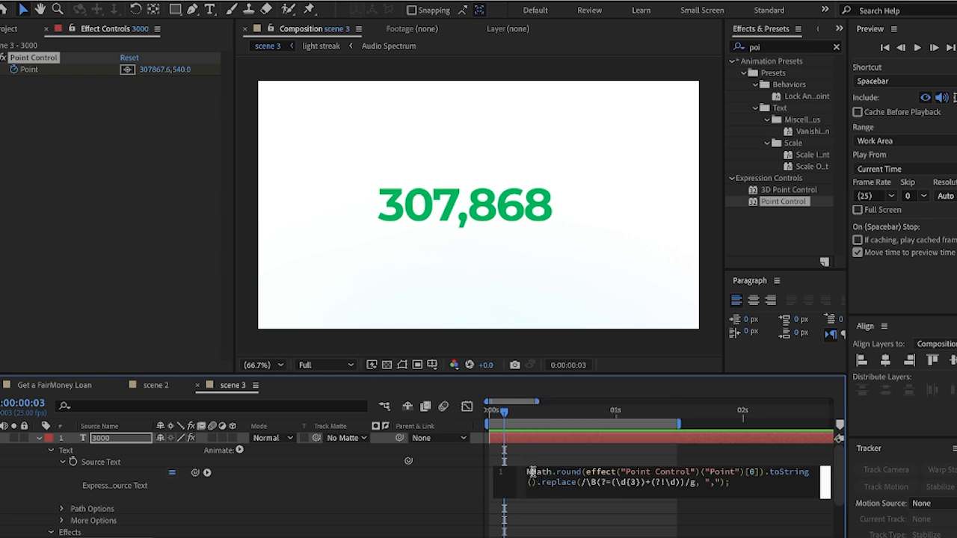
{"action": "key", "text": "Escape"}
{"action": "type", "text": "\""}
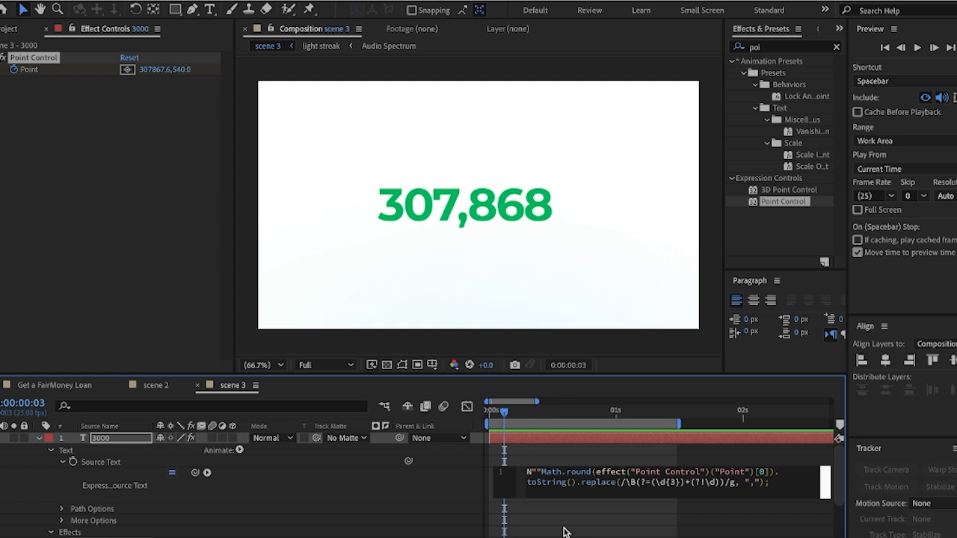
{"action": "type", "text": "-"}
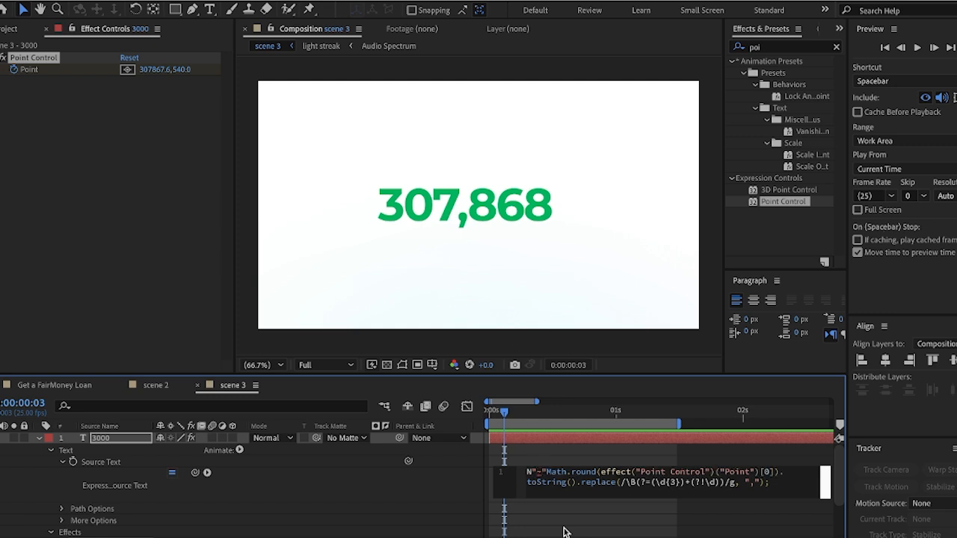
{"action": "type", "text": "N"}
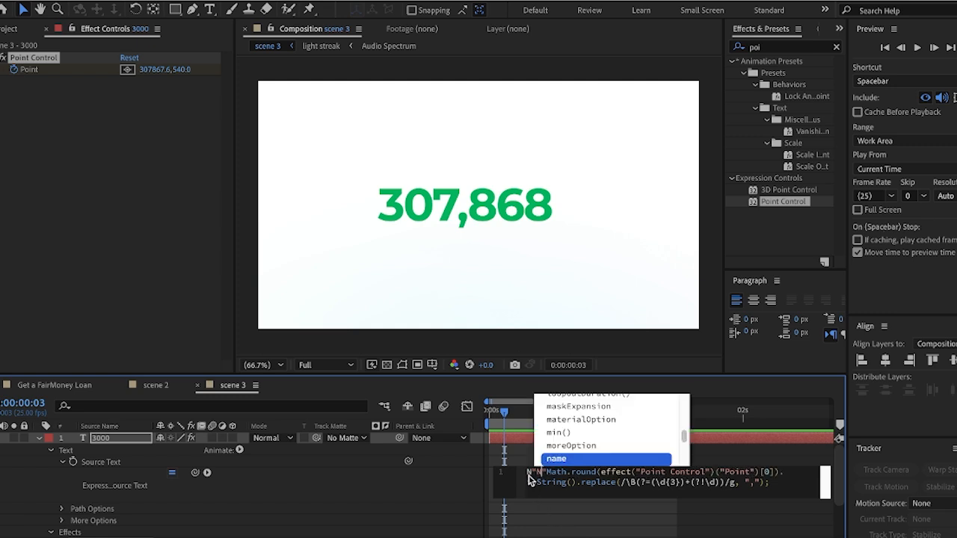
{"action": "left_click", "coordinate": [530, 474]}
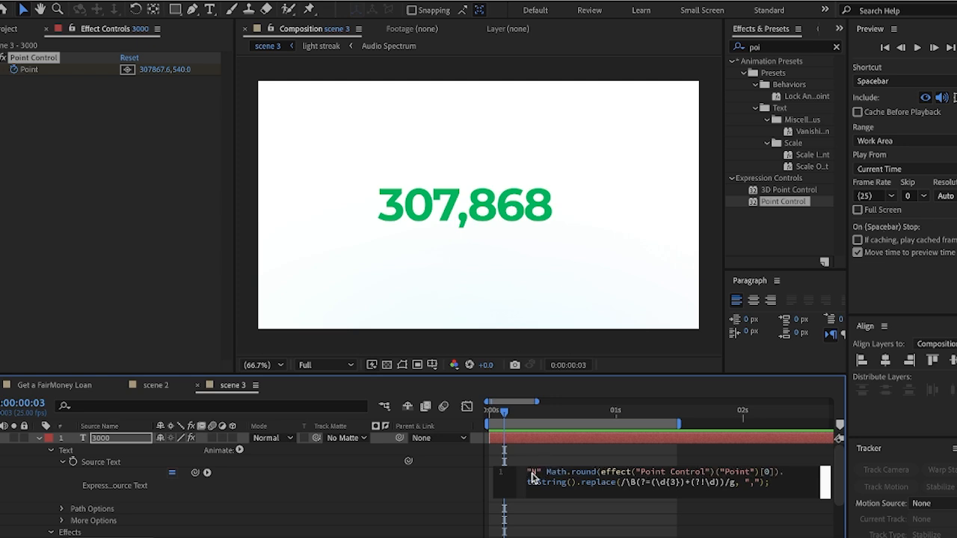
{"action": "type", "text": "+"}
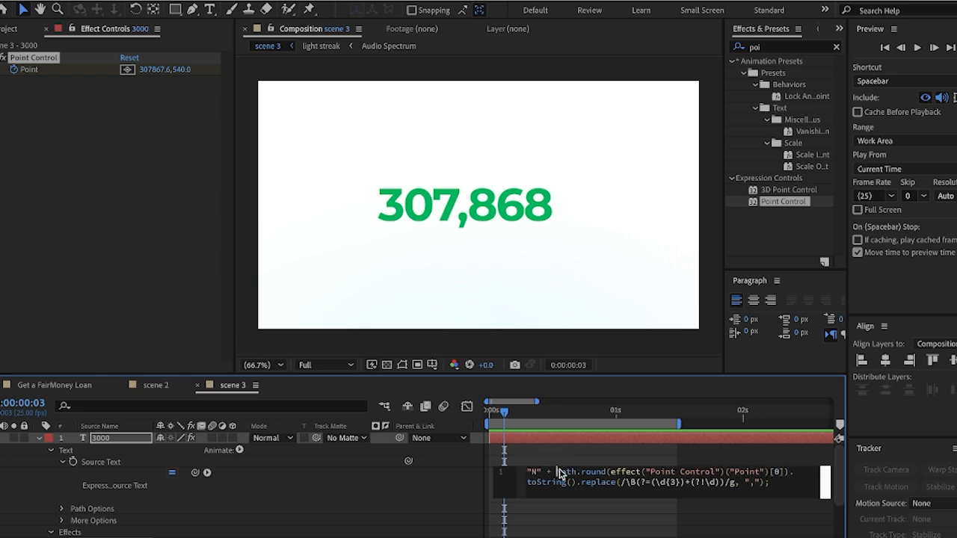
{"action": "left_click", "coordinate": [526, 417]}
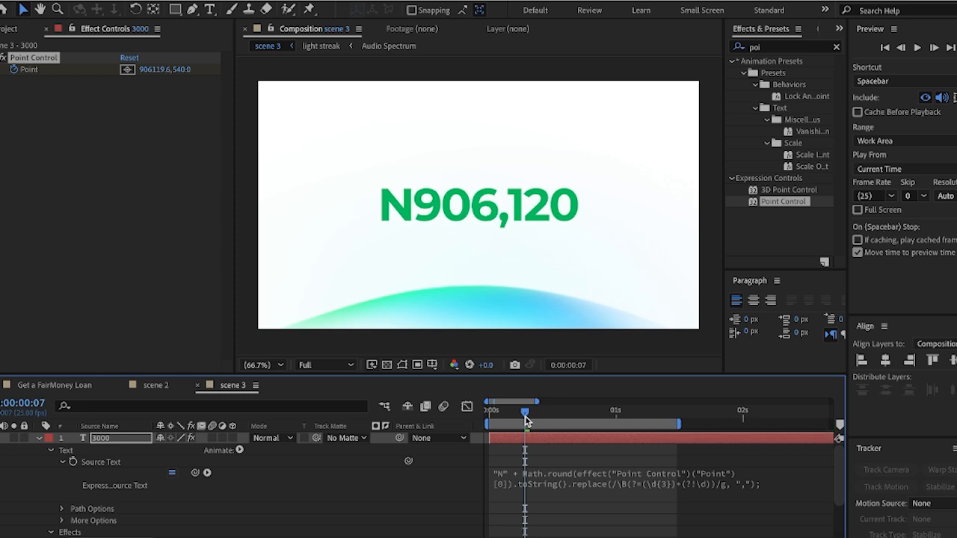
{"action": "left_click_drag", "start_coordinate": [526, 418], "coordinate": [617, 427]}
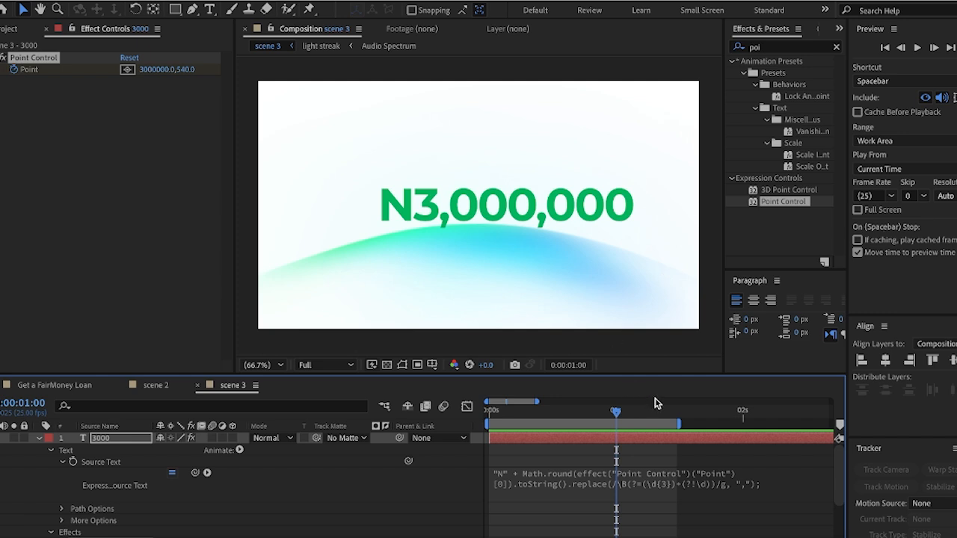
Centre the 3000 text layer horizontally and vertically in the composition, then return to the count's start
{"action": "left_click", "coordinate": [536, 235]}
{"action": "left_click", "coordinate": [423, 520]}
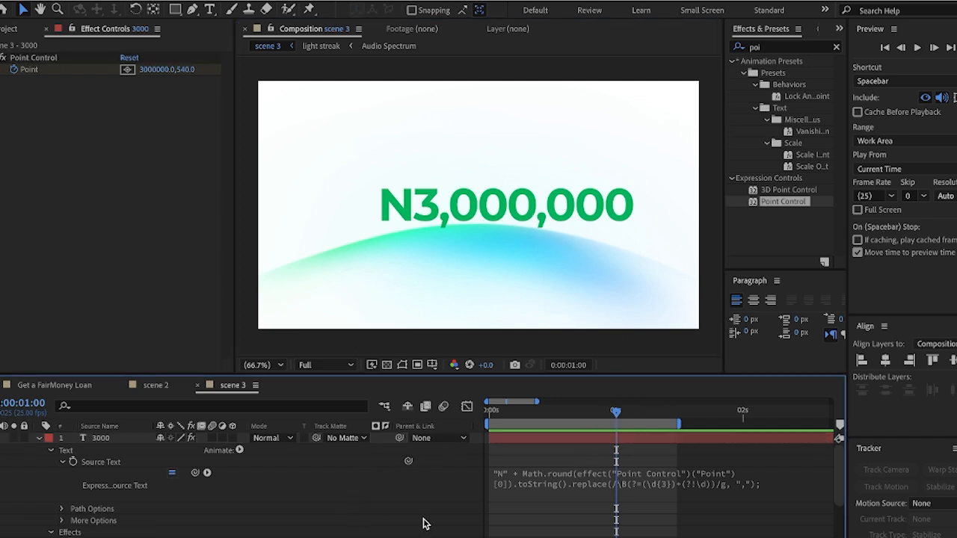
{"action": "left_click", "coordinate": [530, 439]}
{"action": "left_click", "coordinate": [885, 361]}
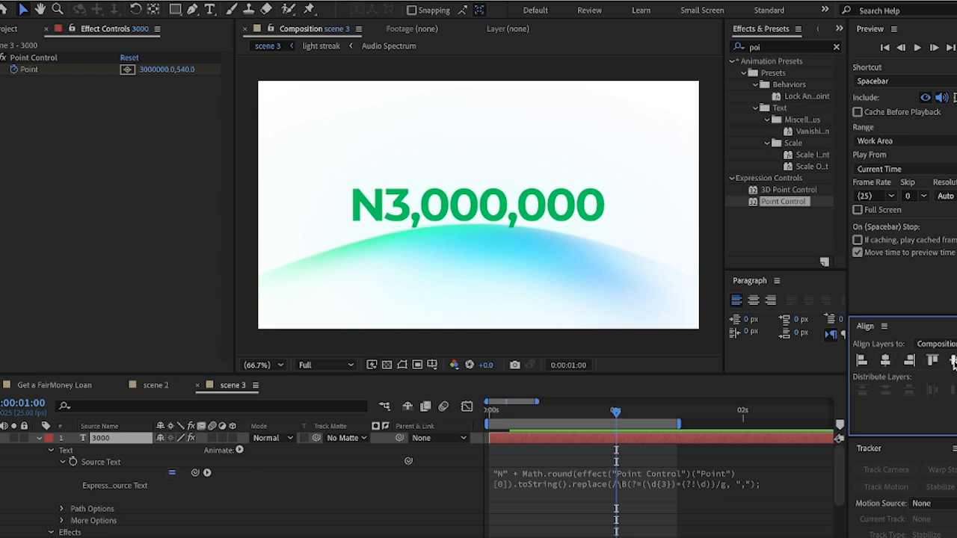
{"action": "left_click", "coordinate": [954, 361]}
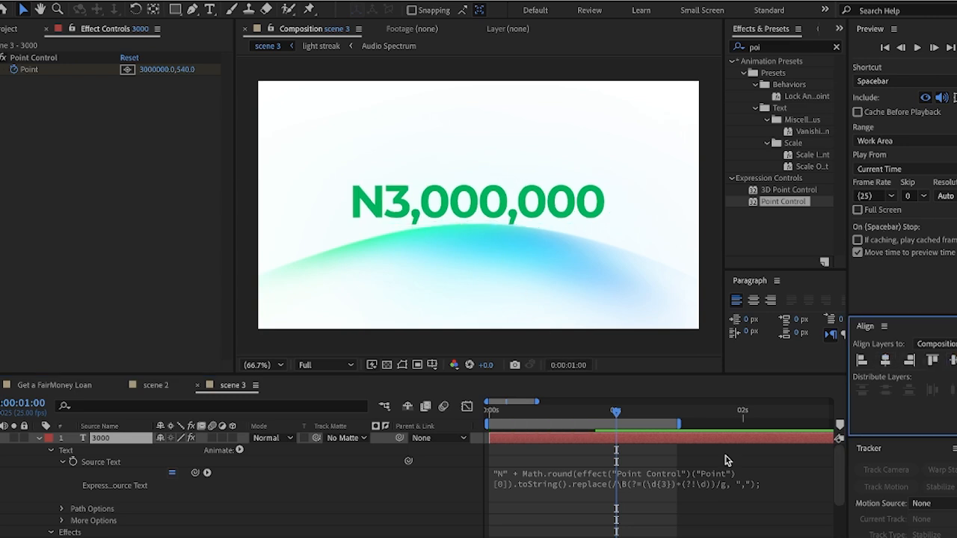
{"action": "left_click_drag", "start_coordinate": [616, 412], "coordinate": [550, 434]}
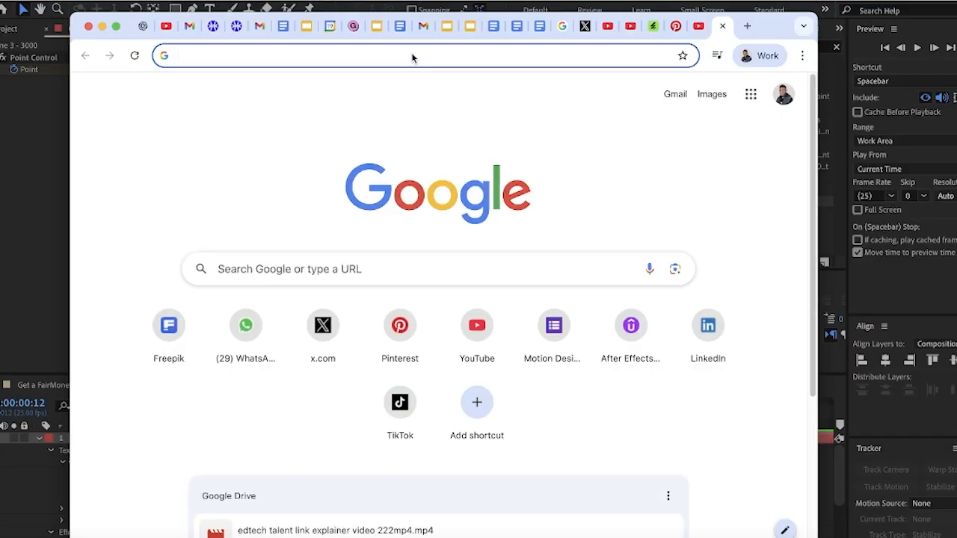
Search Chrome for the naira sign and select the ₦ symbol on the result card
{"action": "type", "text": "nair"}
{"action": "key", "text": "Return"}
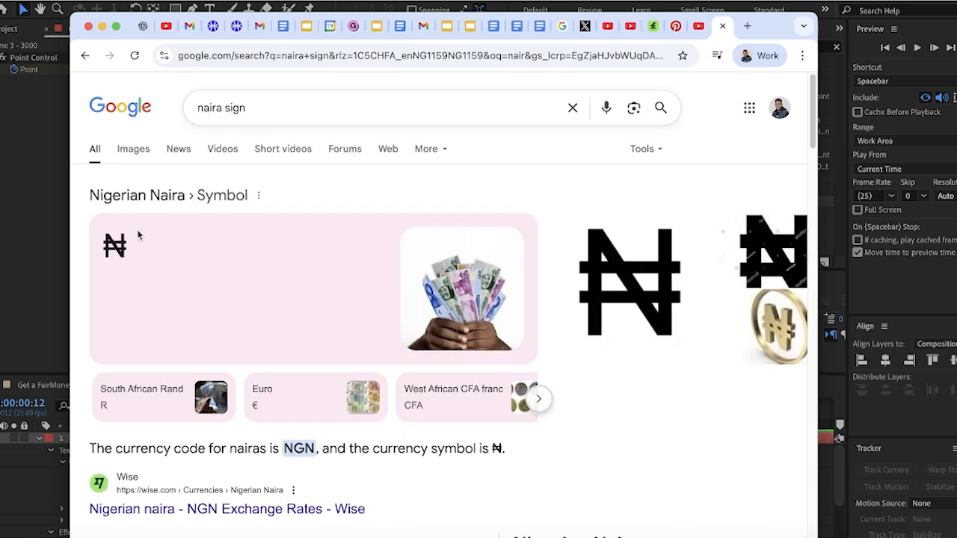
{"action": "left_click_drag", "start_coordinate": [117, 246], "coordinate": [103, 252]}
{"action": "key", "text": "ctrl+c"}
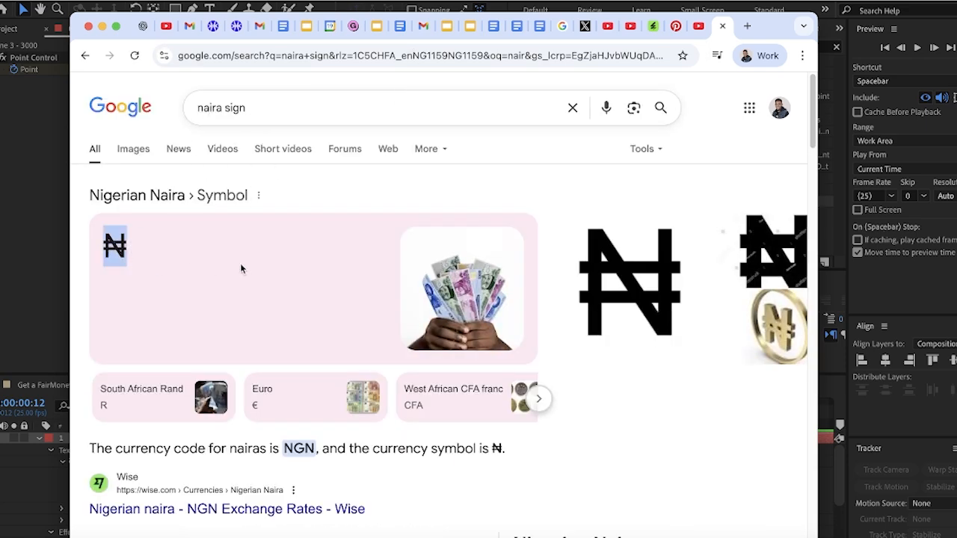
{"action": "left_click", "coordinate": [30, 289]}
Replace the N inside the expression's quotes with the pasted ₦ sign and commit the expression
{"action": "left_click", "coordinate": [498, 475]}
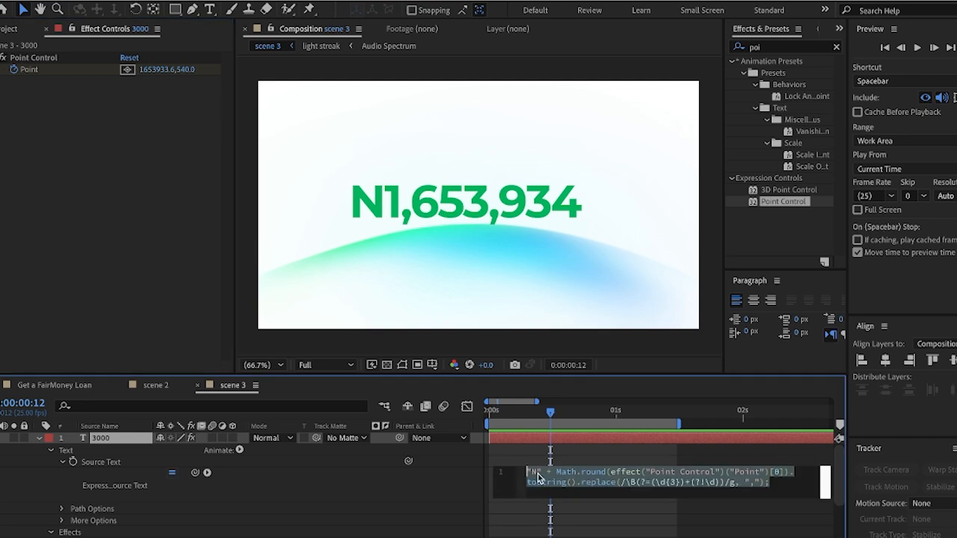
{"action": "left_click", "coordinate": [532, 473]}
{"action": "key", "text": "ctrl+v"}
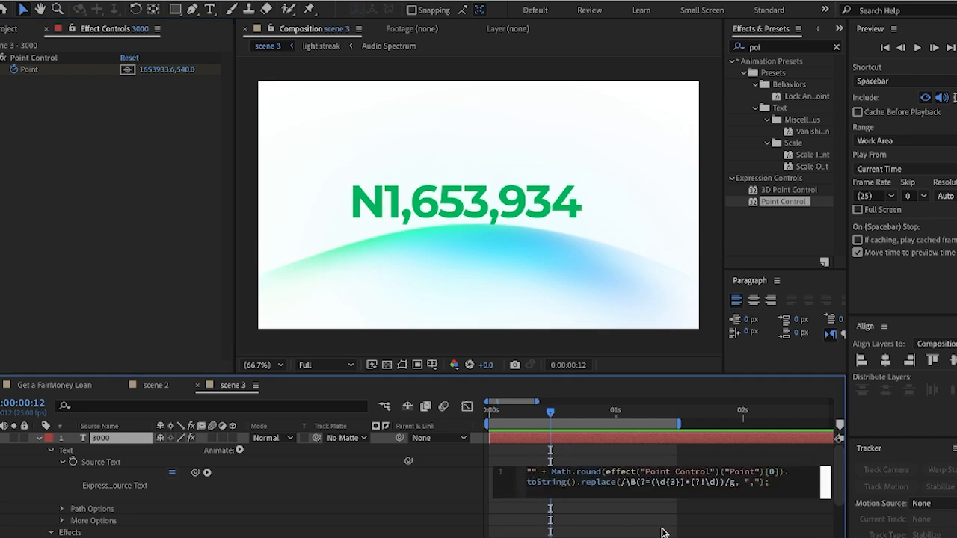
{"action": "left_click", "coordinate": [577, 431]}
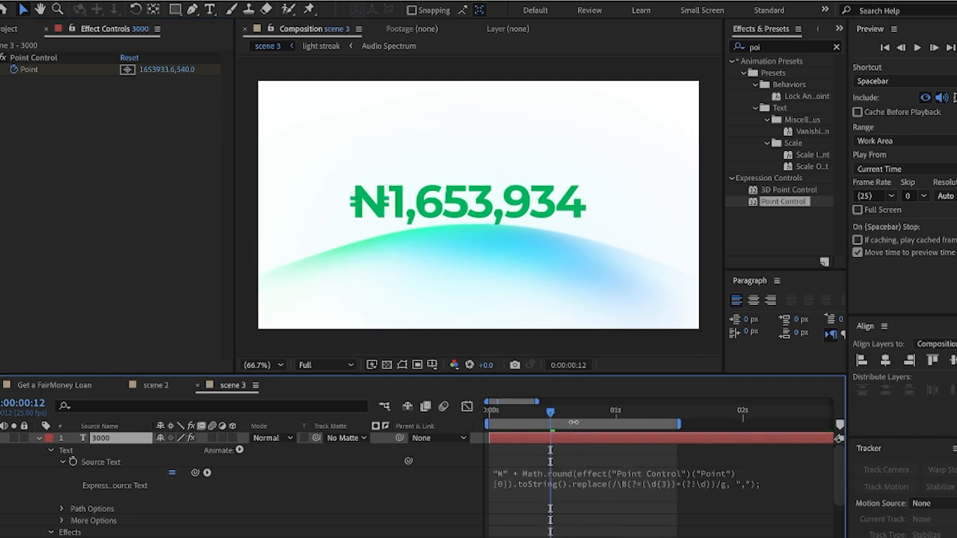
Scrub and preview the count to confirm it ends at ₦3,000,000
{"action": "left_click_drag", "start_coordinate": [550, 422], "coordinate": [671, 435]}
{"action": "key", "text": "space"}
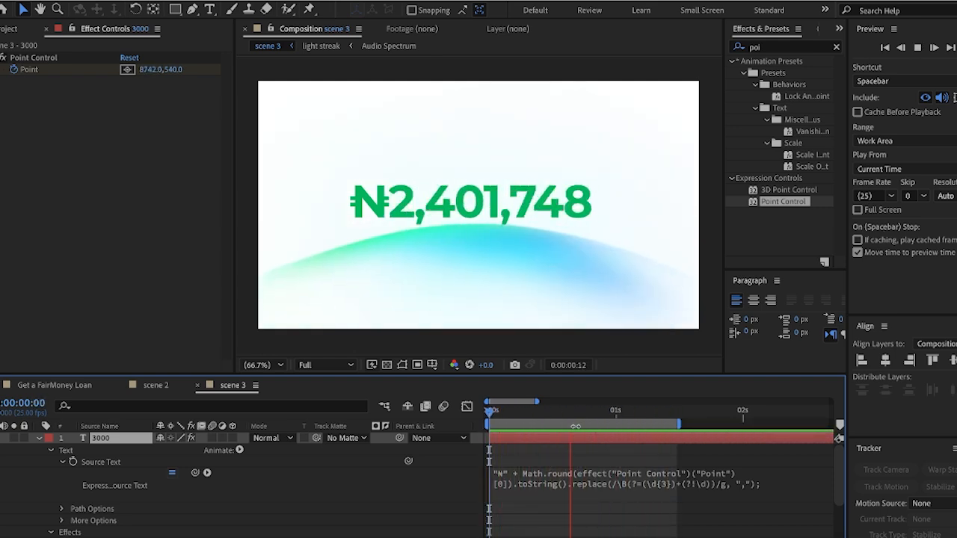
{"action": "left_click_drag", "start_coordinate": [576, 412], "coordinate": [612, 414]}
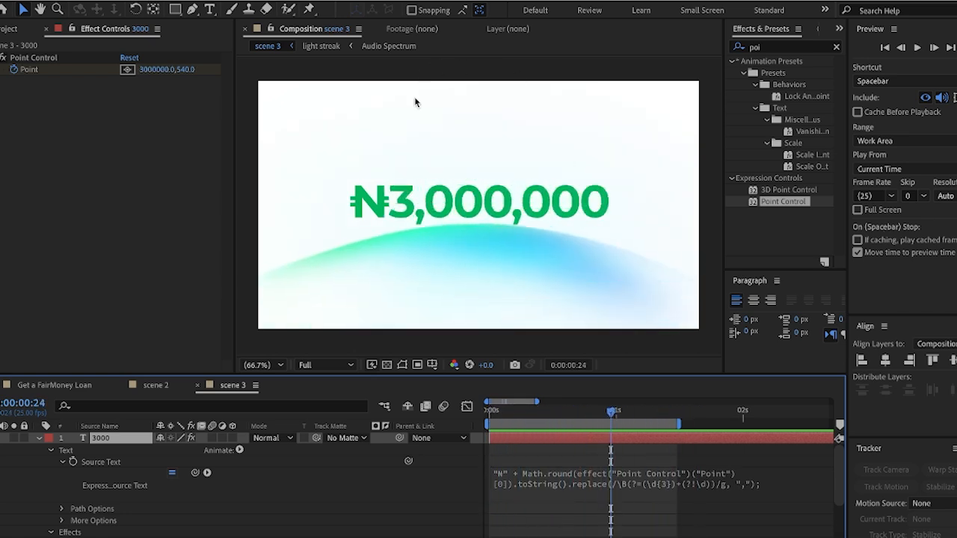